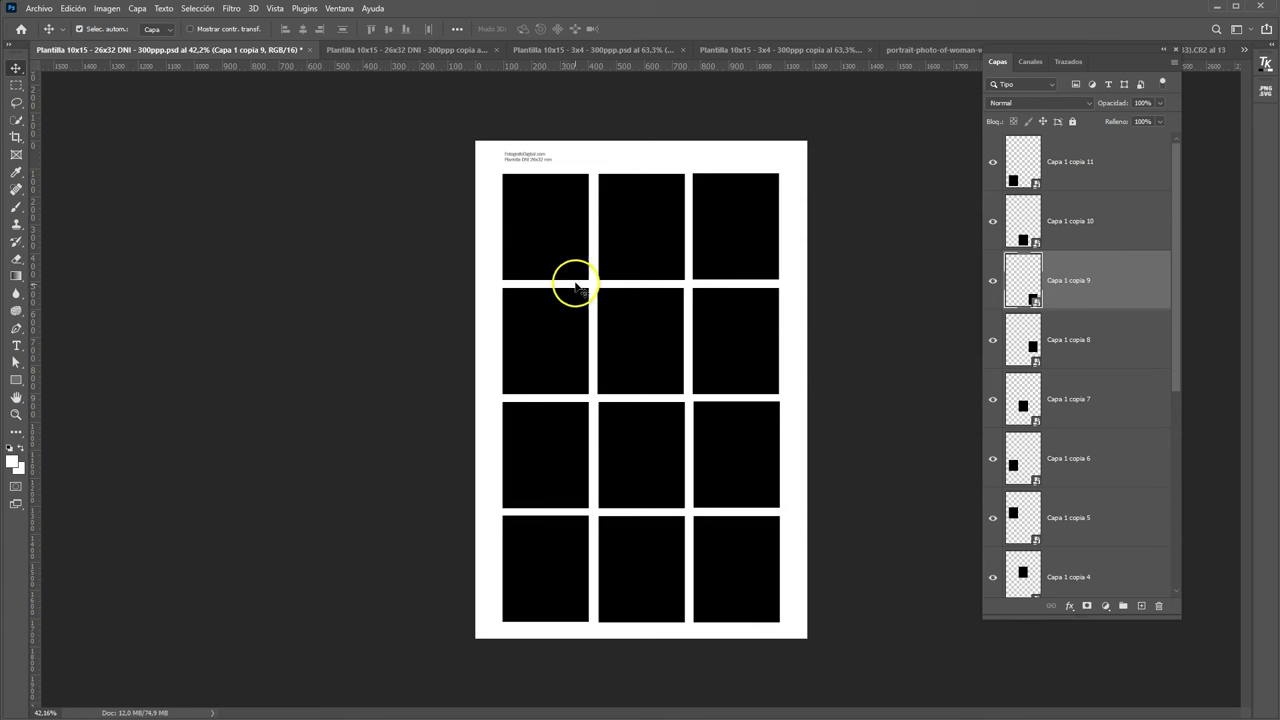
# - Compare the 26x32 and 3x4 template tabs, ending on the freckled woman's portrait photo
pyautogui.click(400, 52)
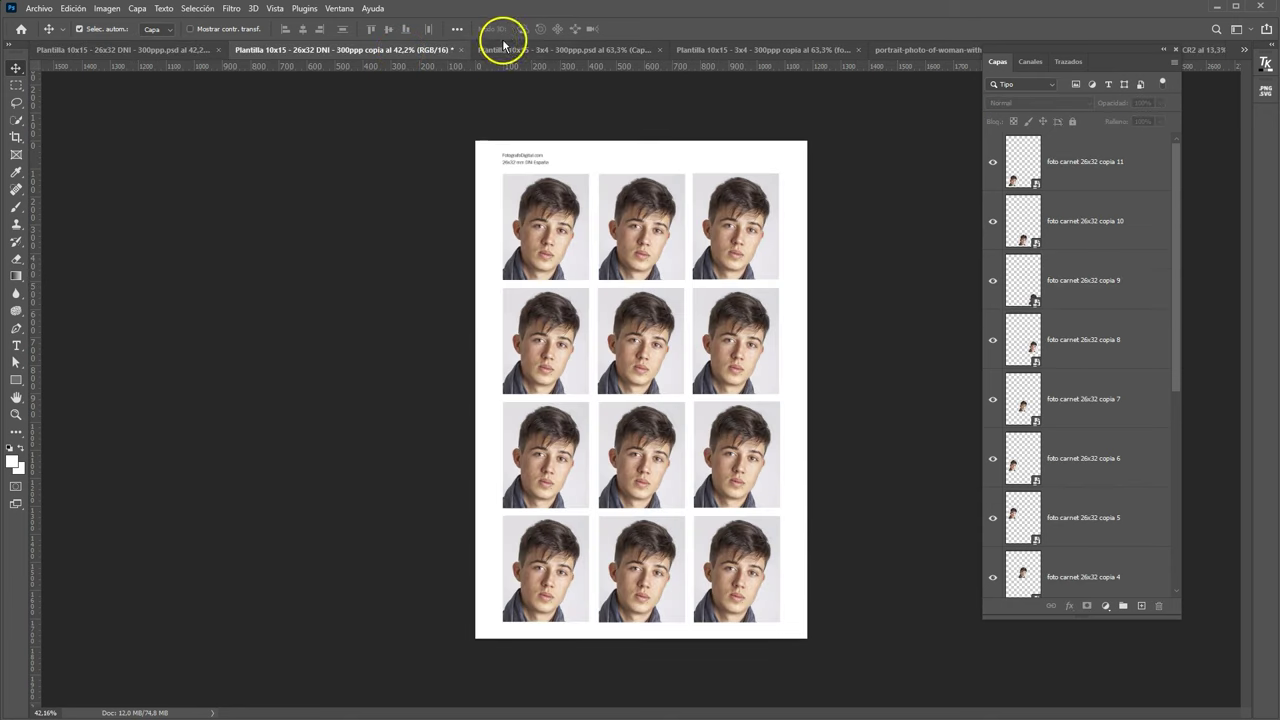
pyautogui.click(570, 50)
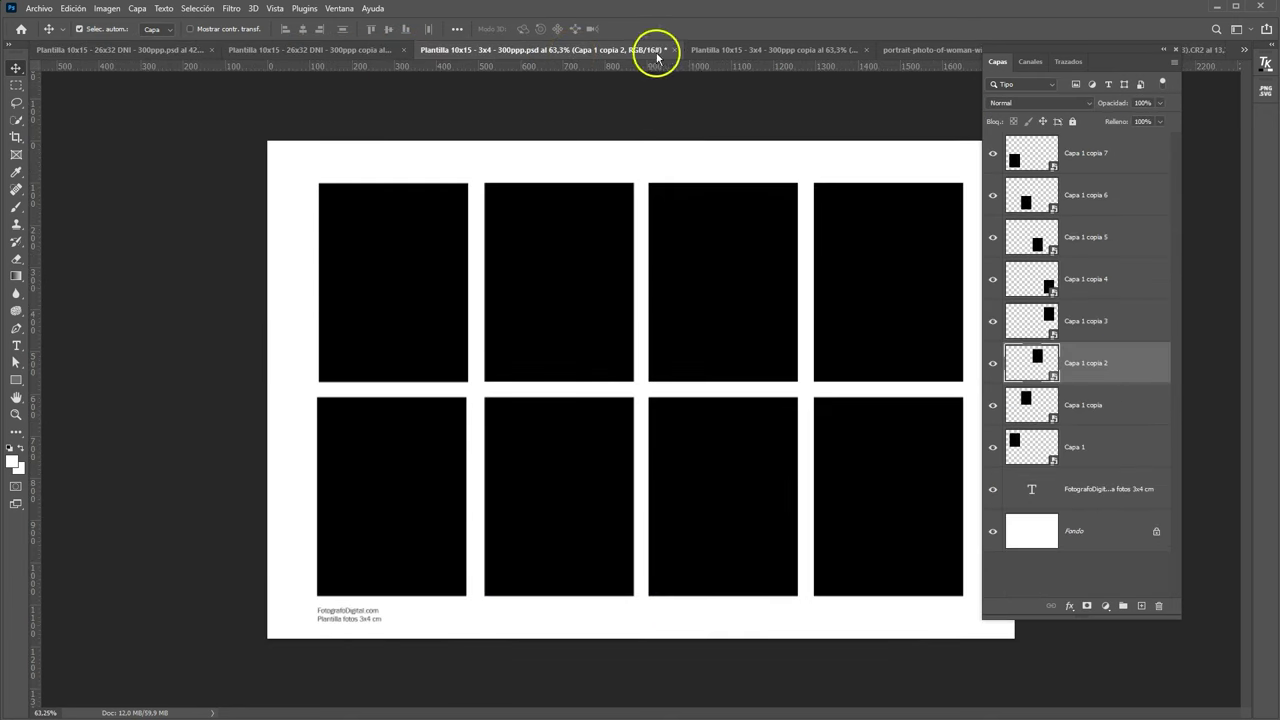
pyautogui.click(786, 50)
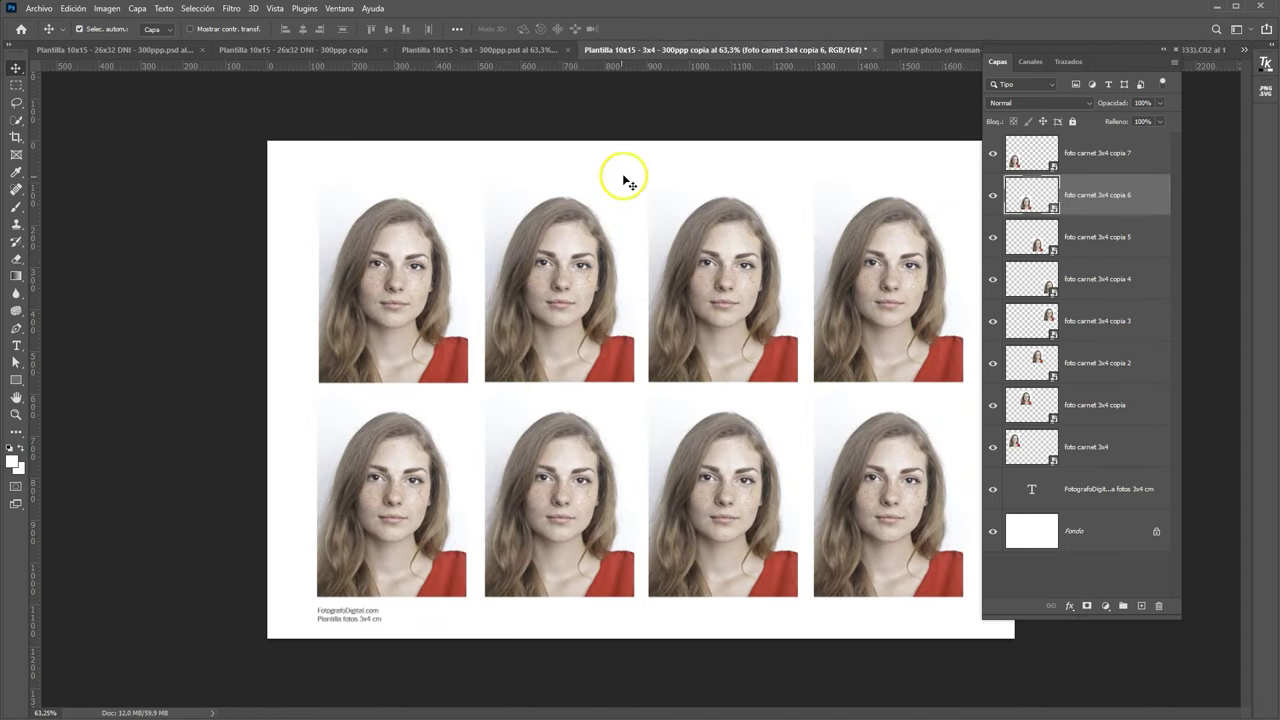
pyautogui.click(145, 50)
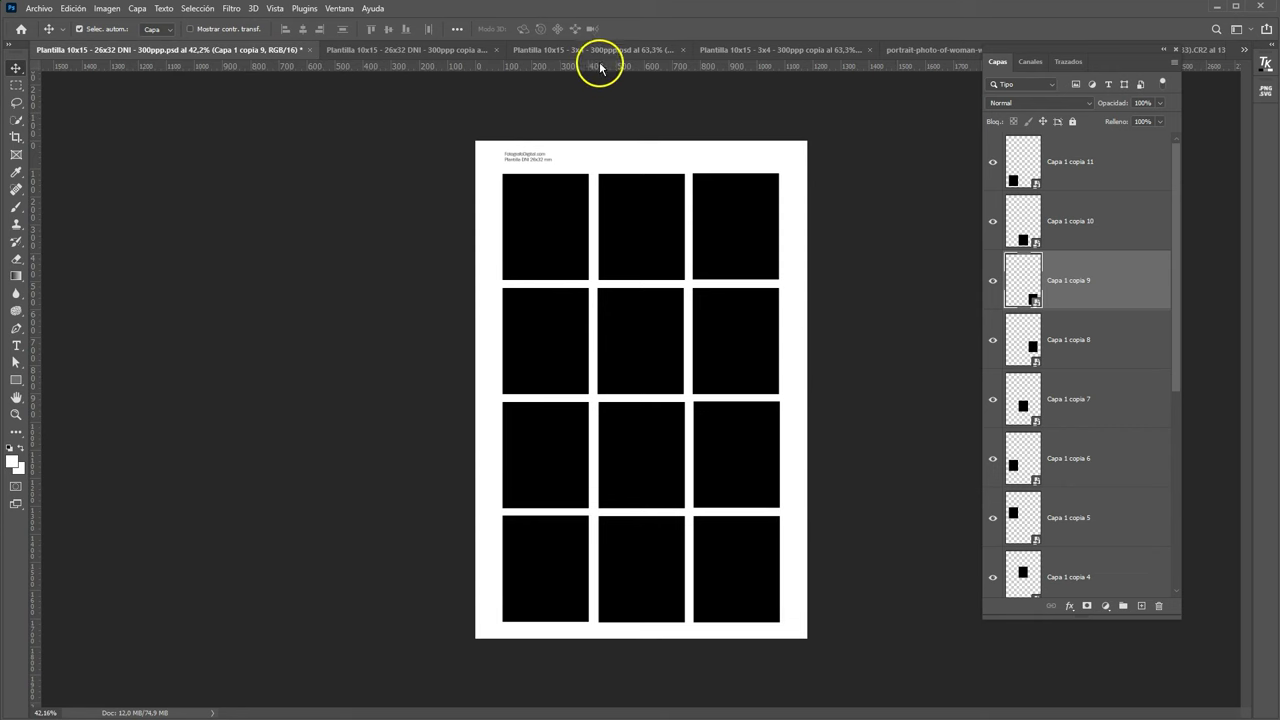
pyautogui.click(602, 50)
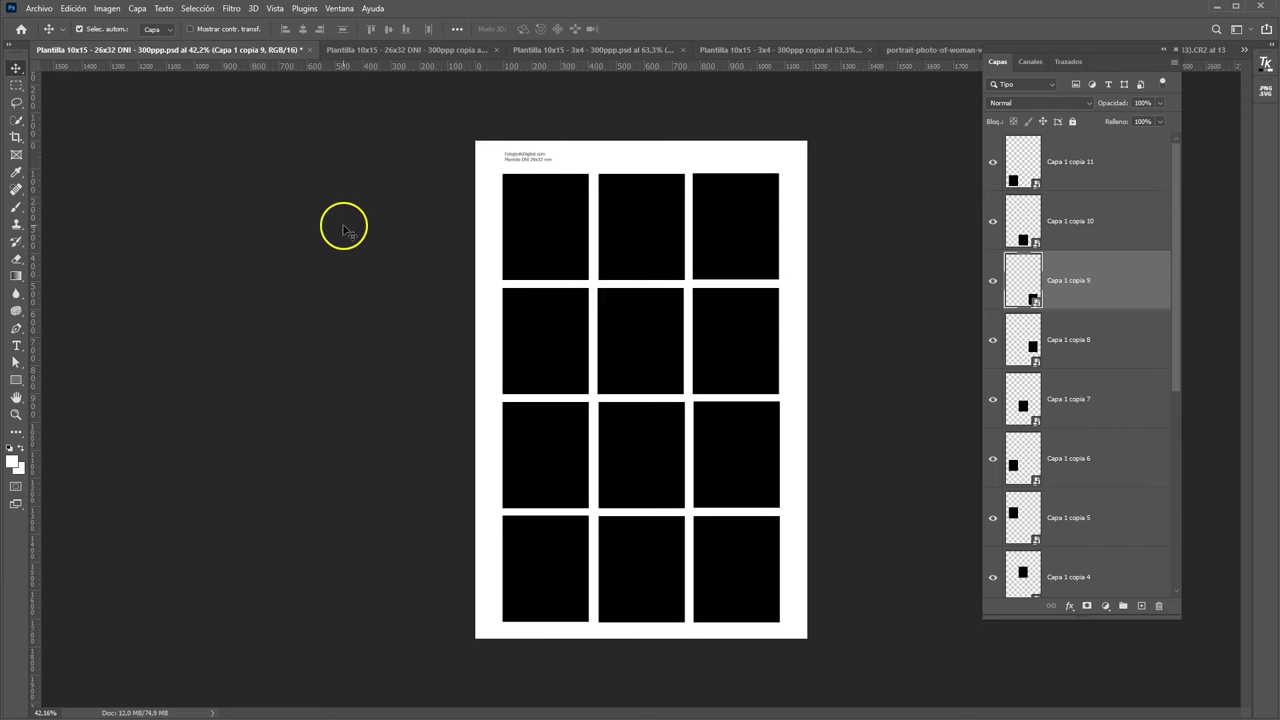
pyautogui.hotkey('ctrl', 'shift', 'Tab')
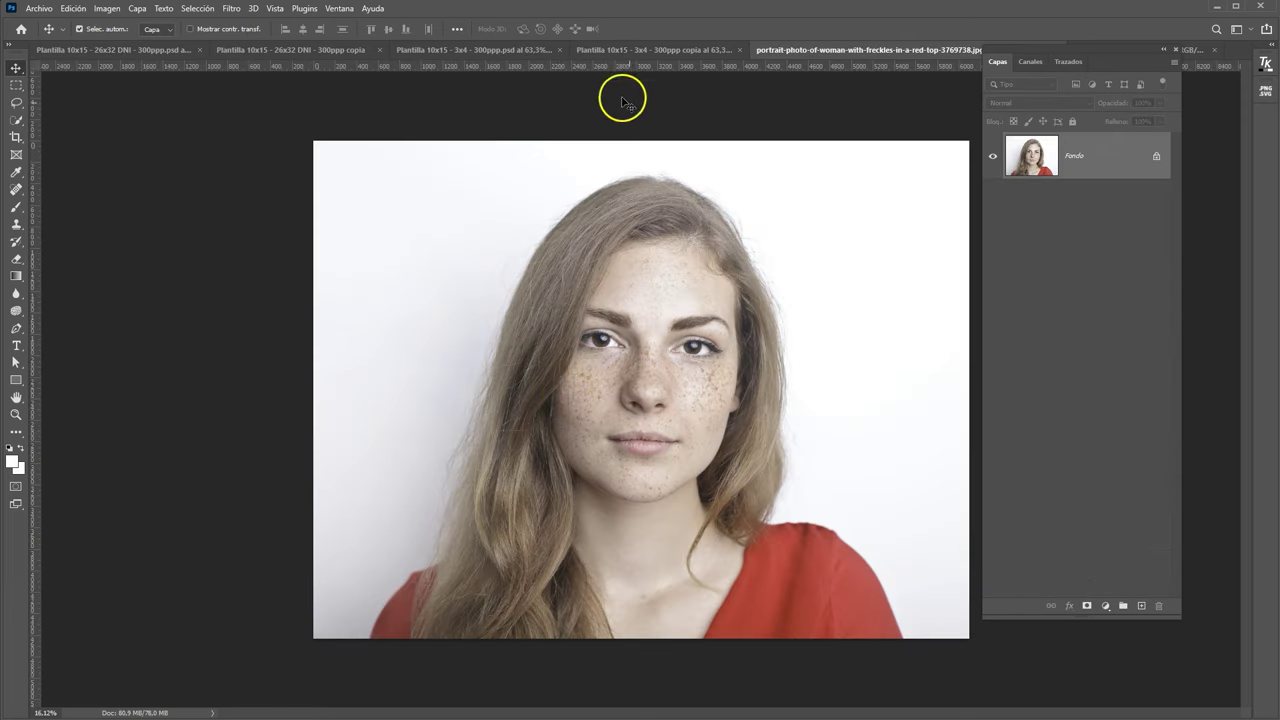
pyautogui.click(634, 50)
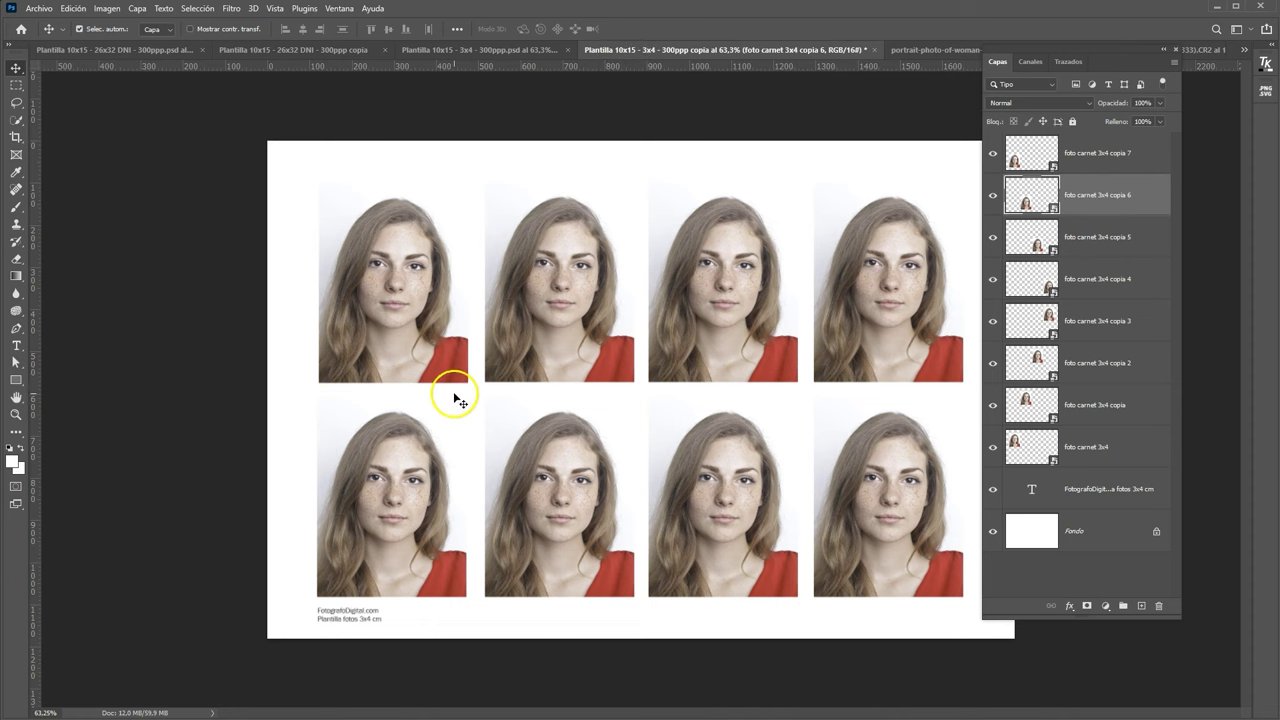
pyautogui.click(468, 52)
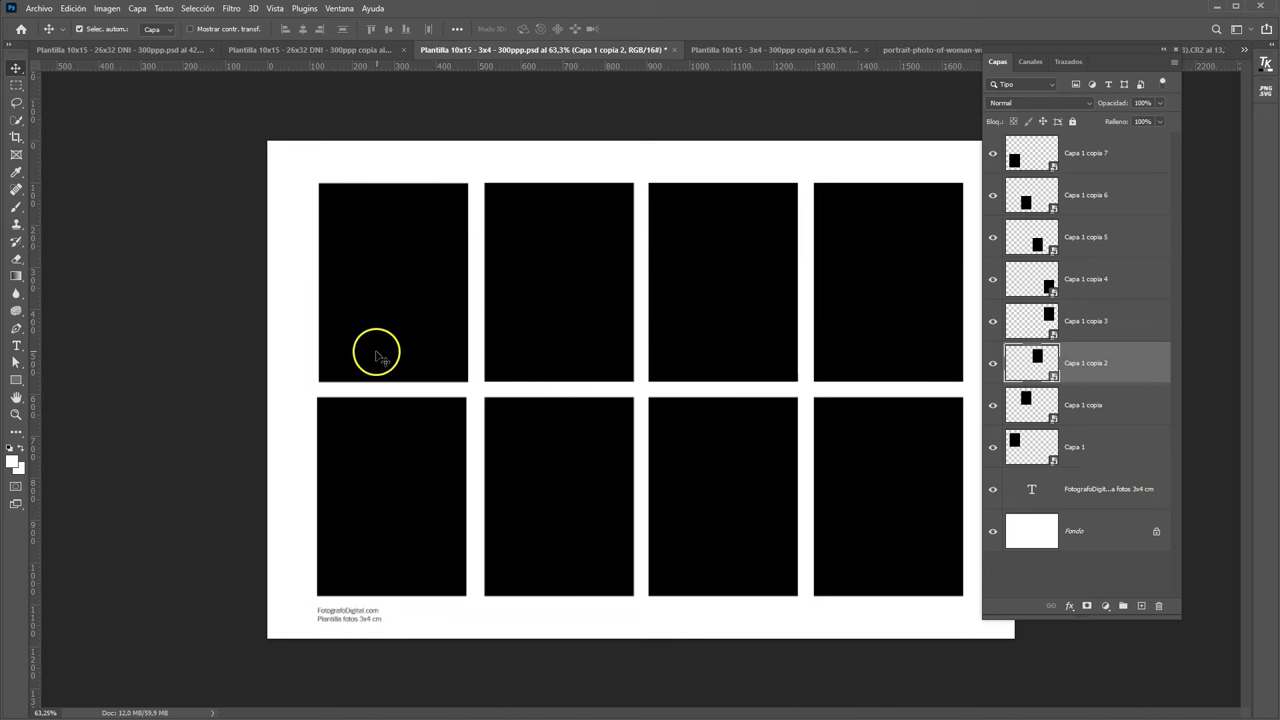
pyautogui.click(777, 50)
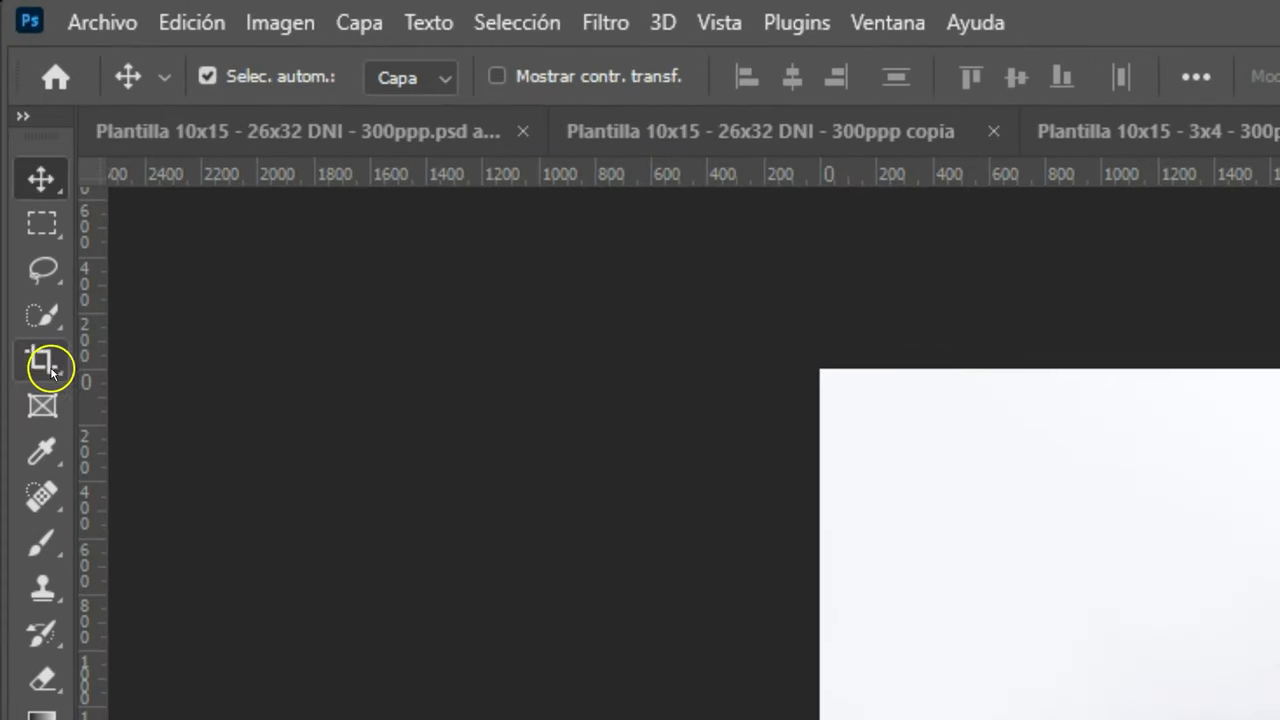
# - Crop the freckled woman's photo to an upright 3:4 ratio around her face and shoulders
pyautogui.click(48, 364)
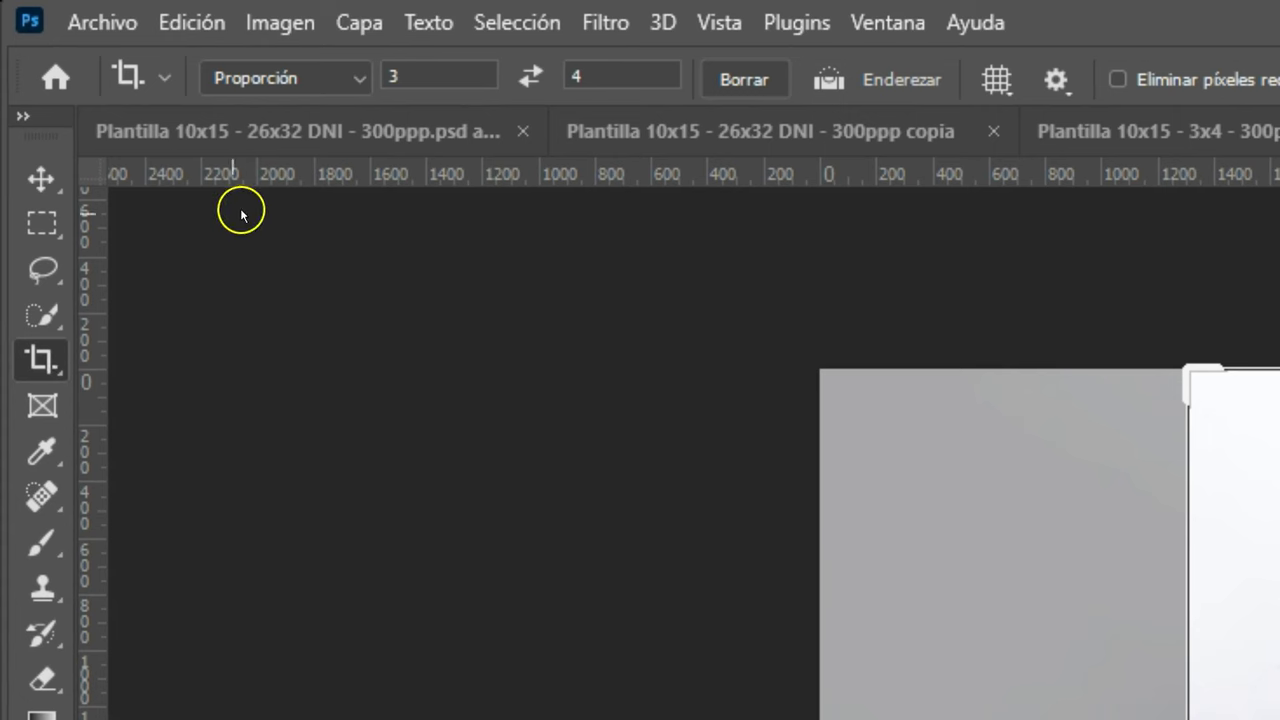
pyautogui.click(304, 70)
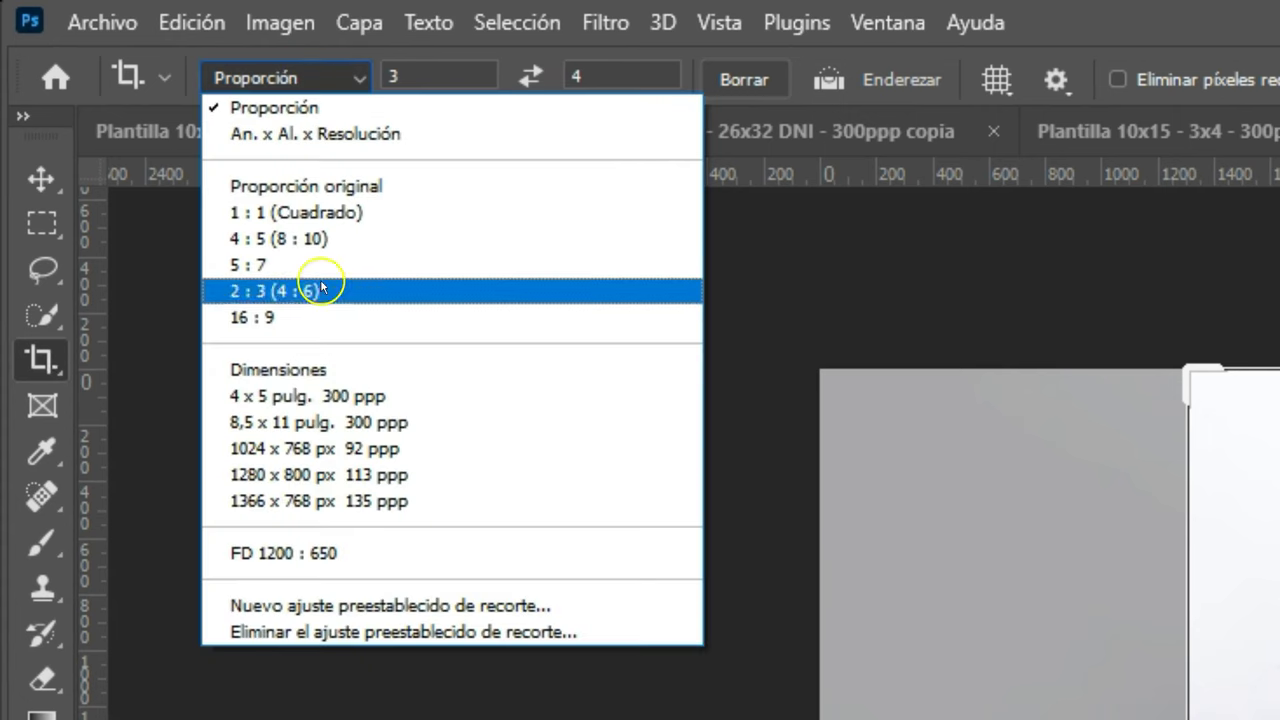
pyautogui.click(340, 475)
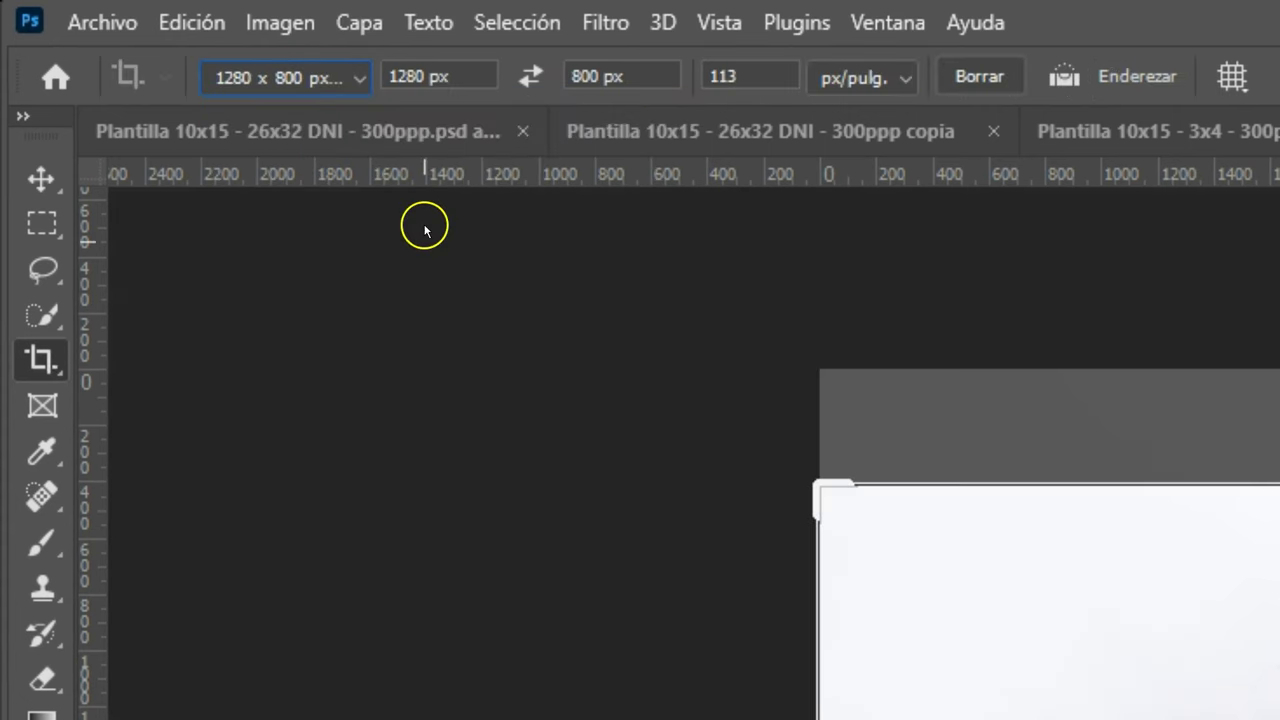
pyautogui.click(726, 148)
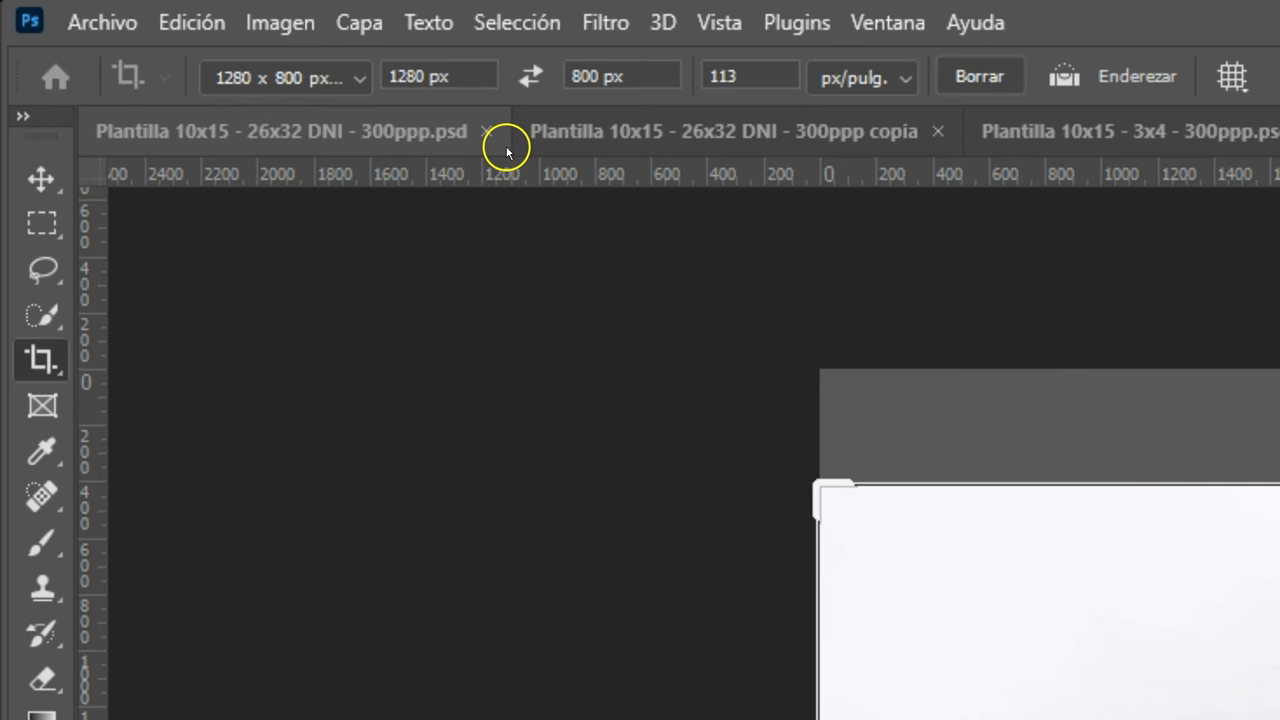
pyautogui.click(352, 78)
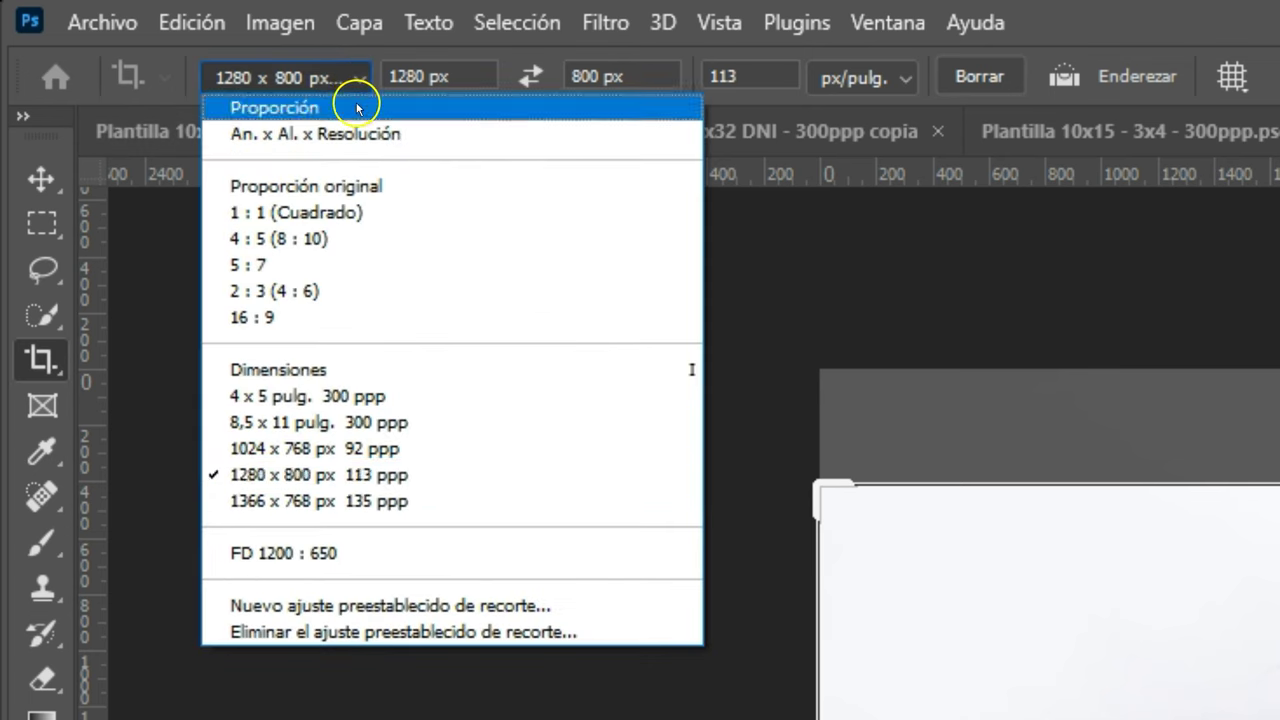
pyautogui.click(355, 106)
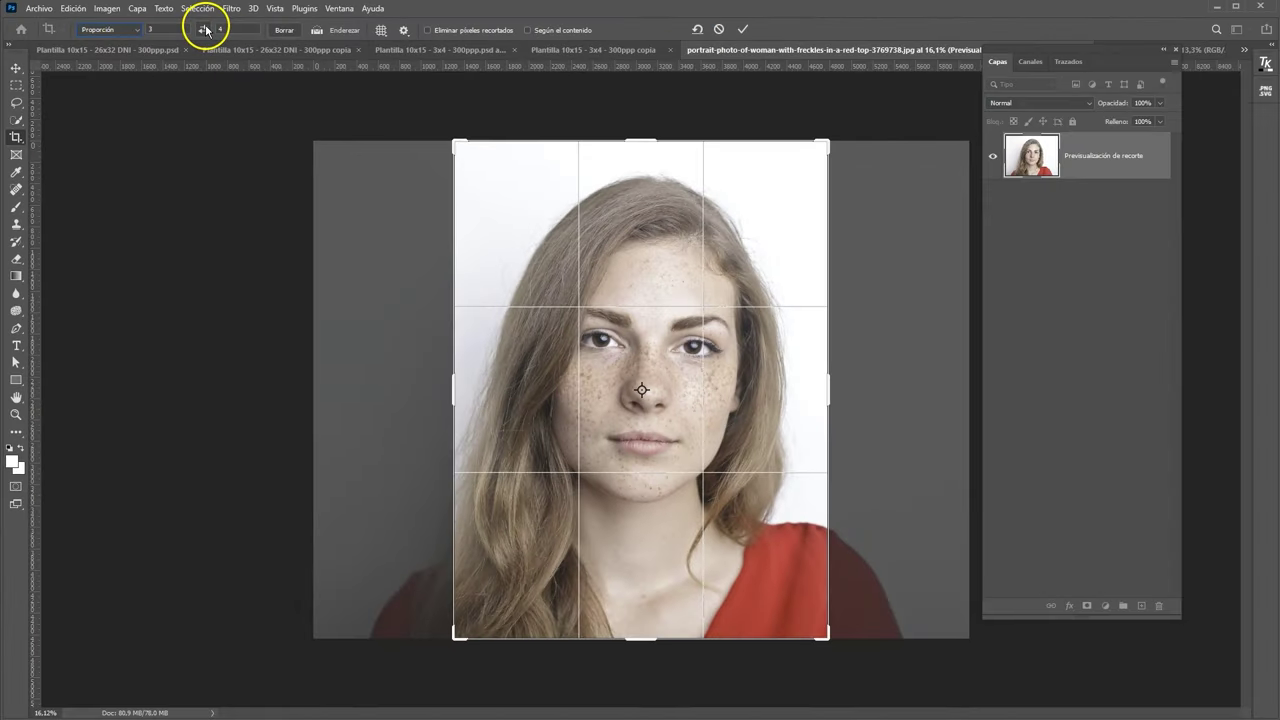
pyautogui.click(204, 30)
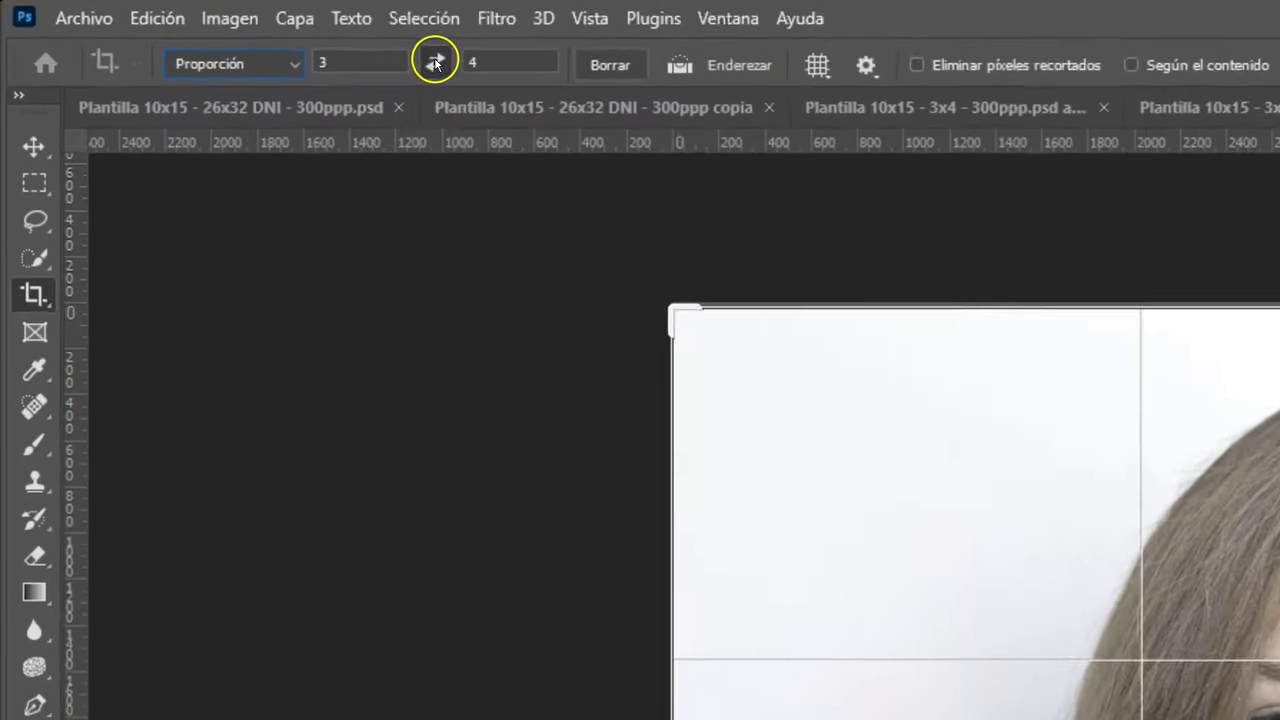
pyautogui.click(203, 30)
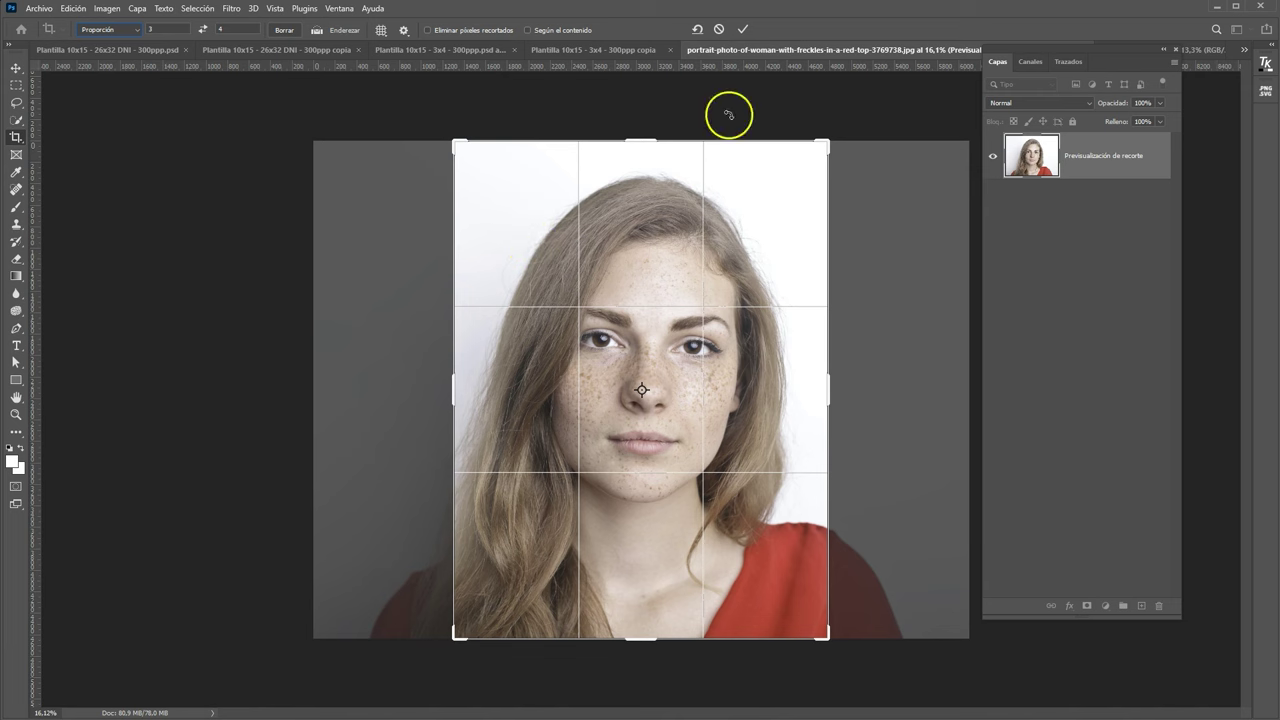
pyautogui.click(745, 31)
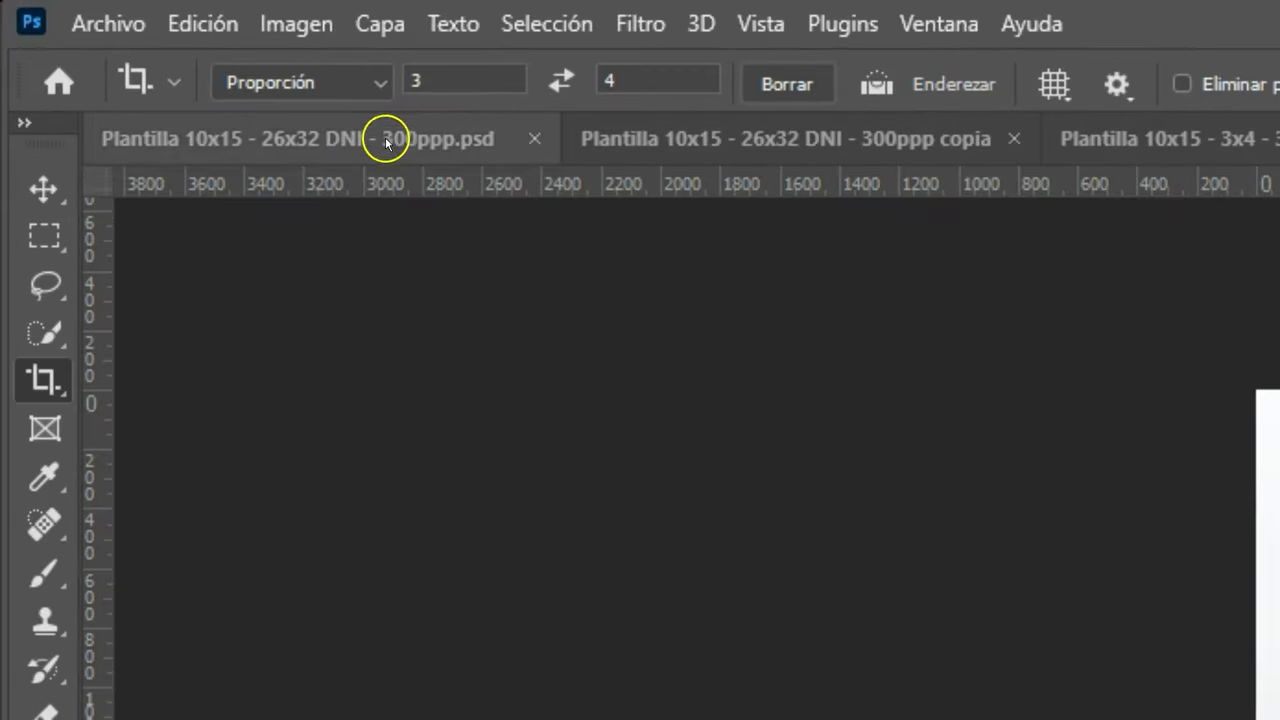
pyautogui.click(262, 26)
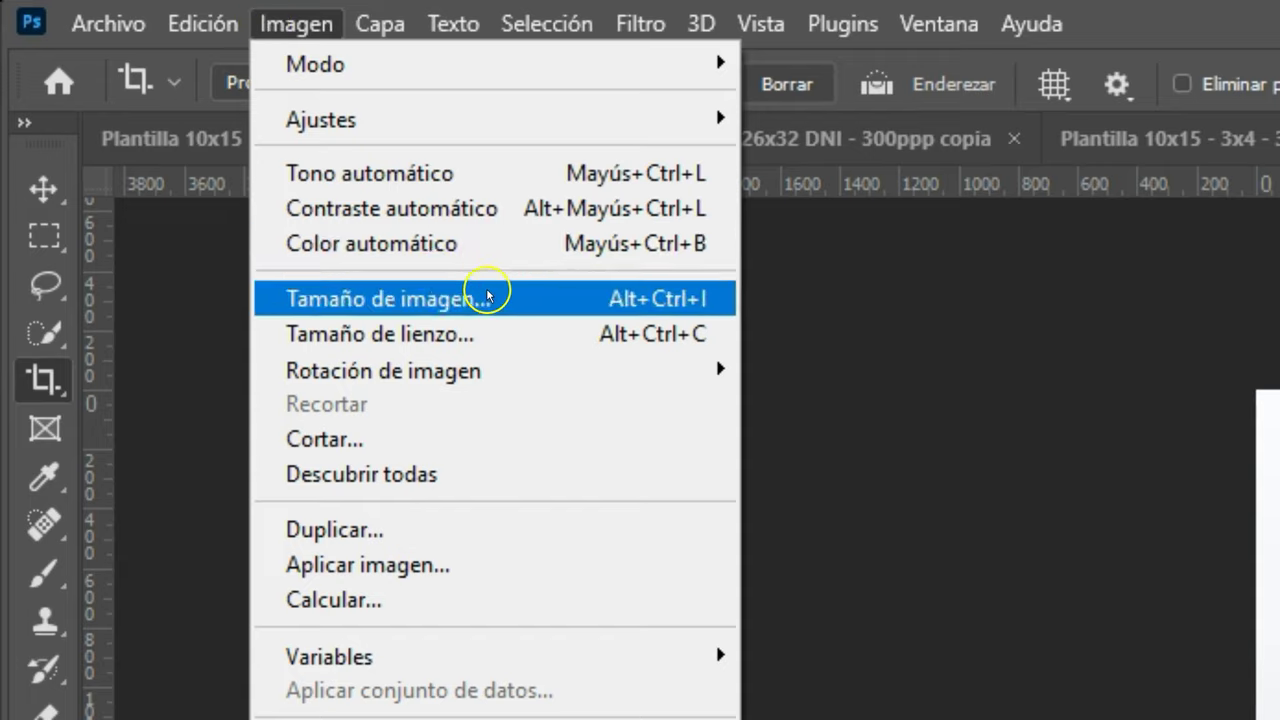
# - Set the image size to 300 px/inch and 3 cm wide by 4 cm high
pyautogui.click(487, 296)
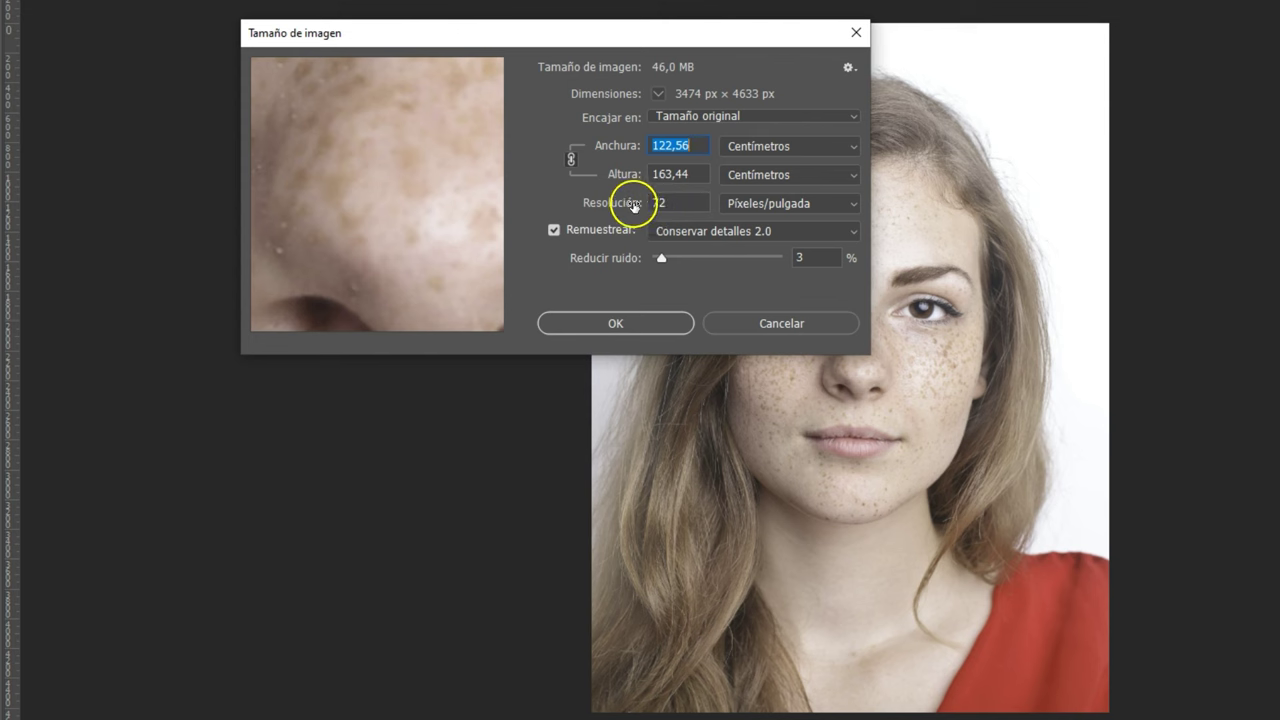
pyautogui.click(693, 203)
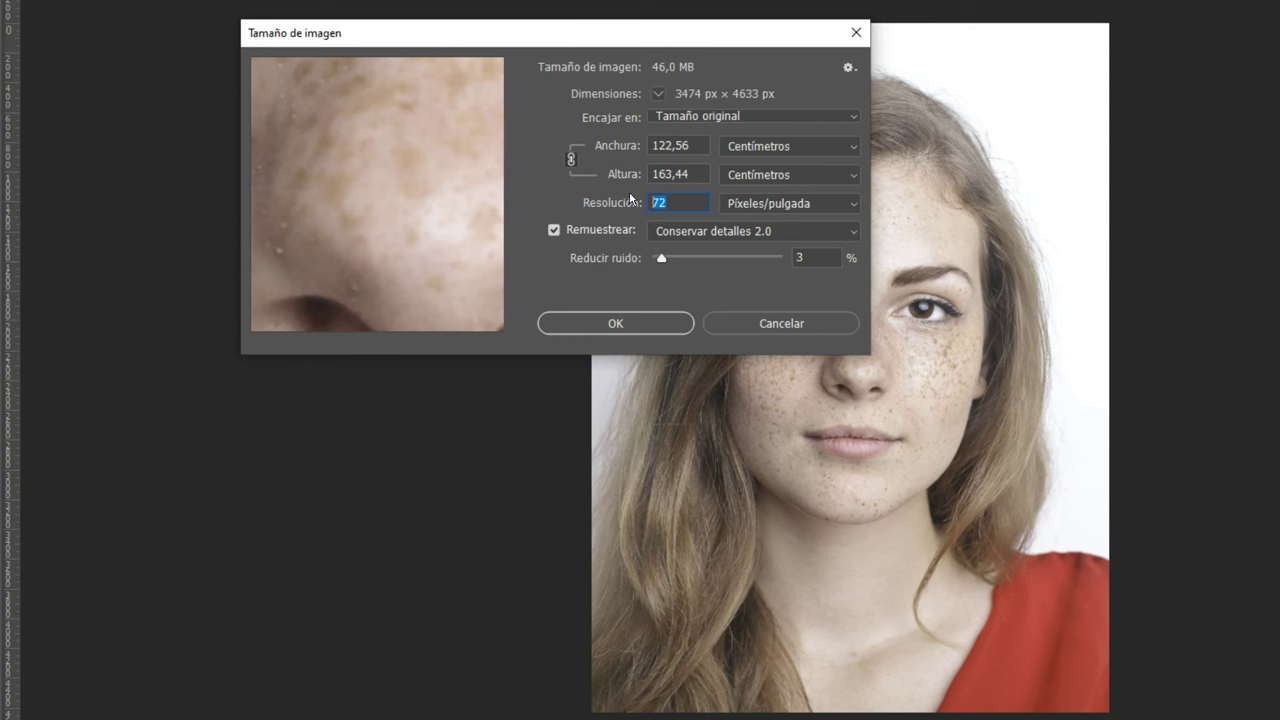
pyautogui.write('300')
pyautogui.click(707, 143)
pyautogui.write('3')
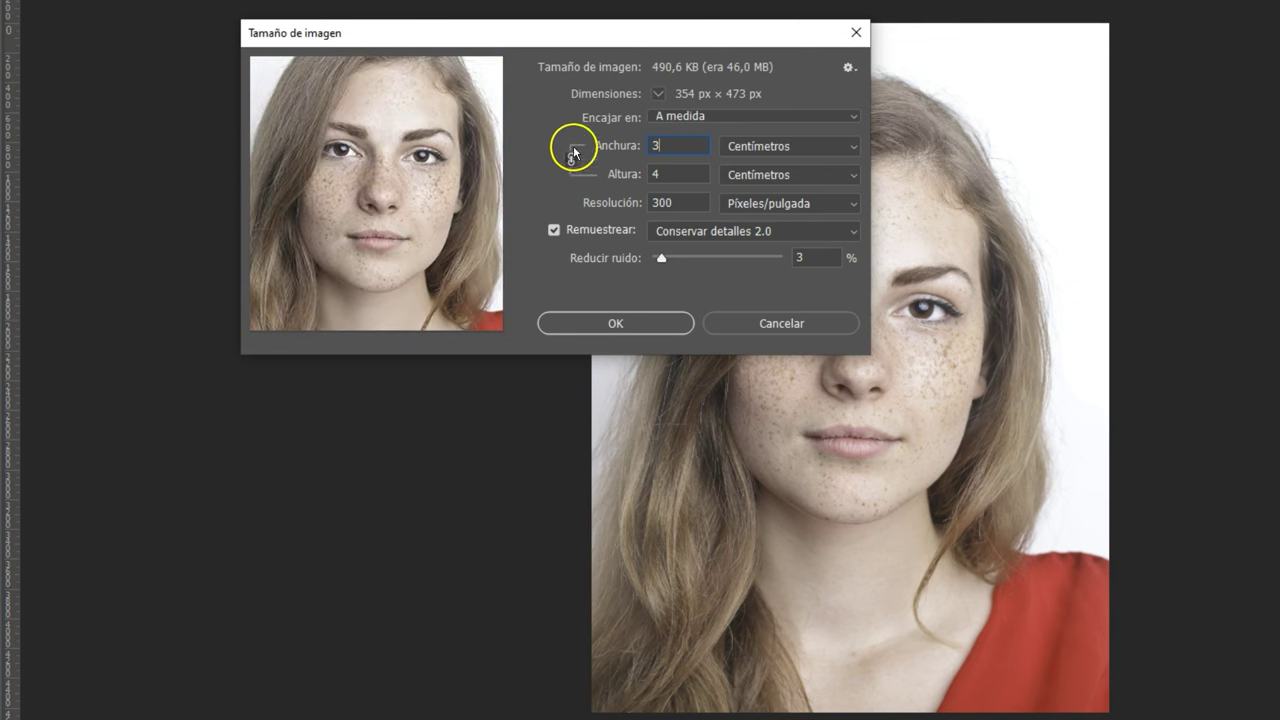
pyautogui.click(755, 151)
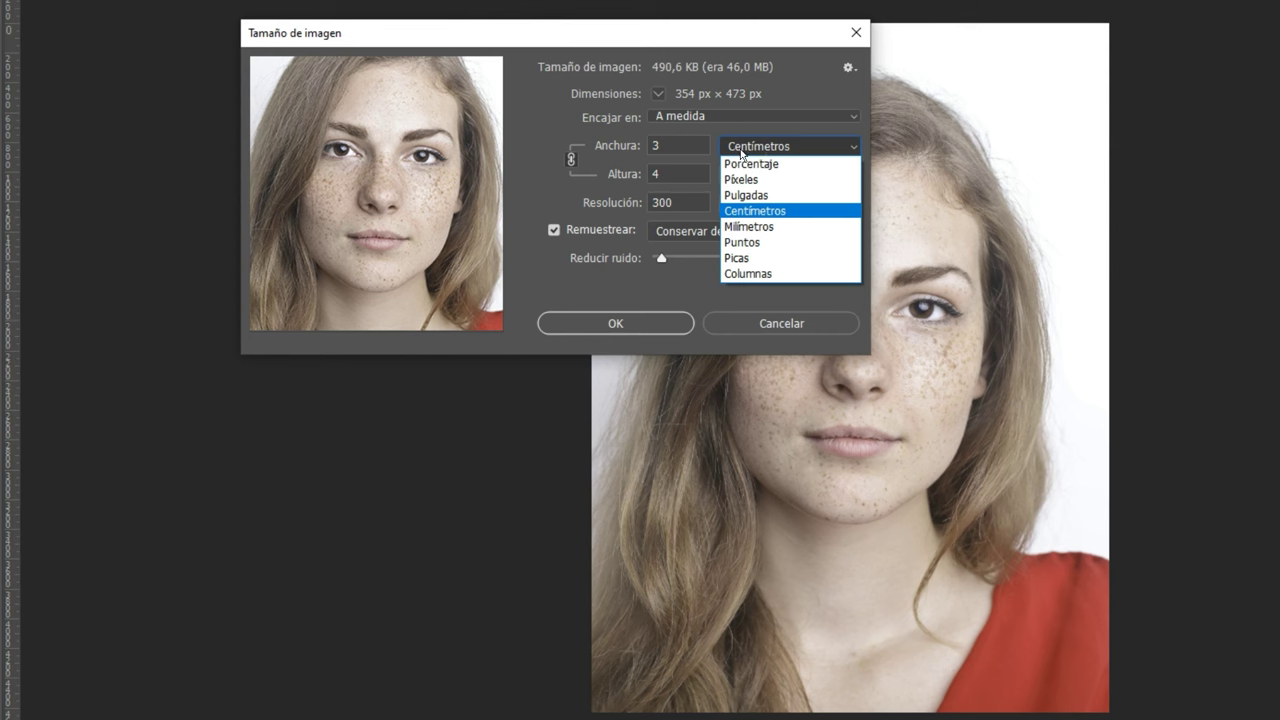
pyautogui.click(741, 153)
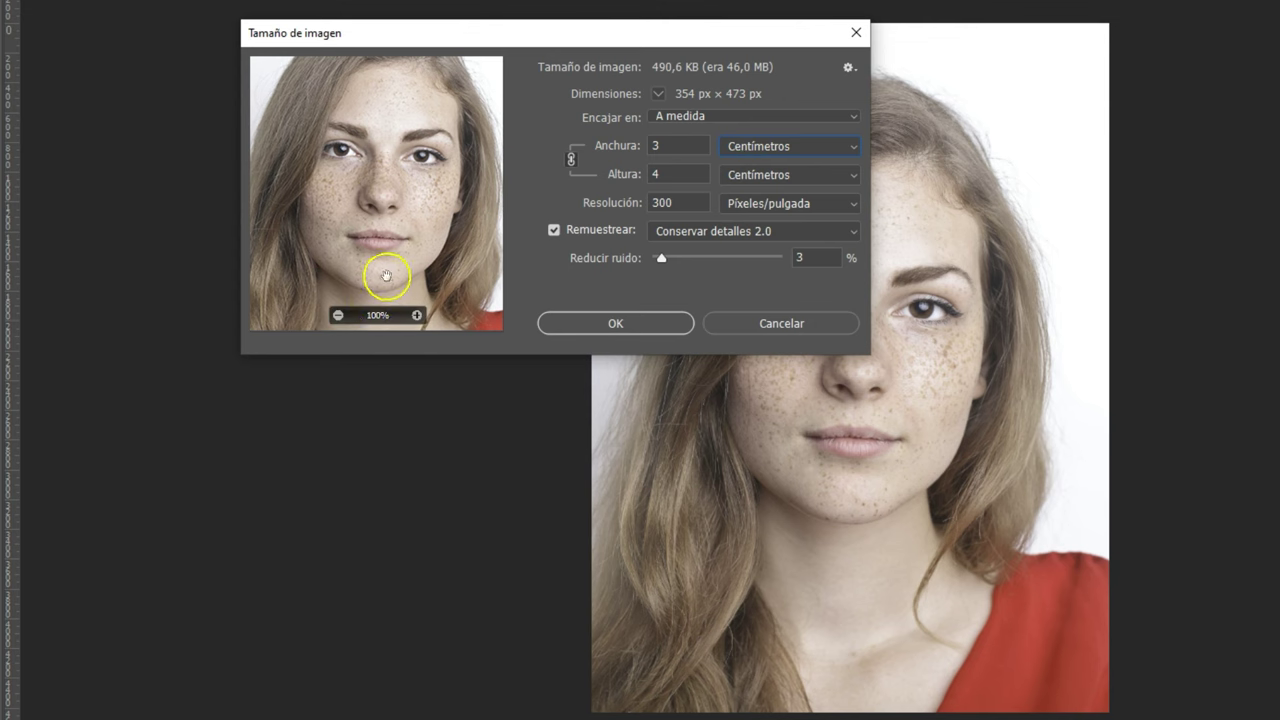
pyautogui.moveTo(376, 193)
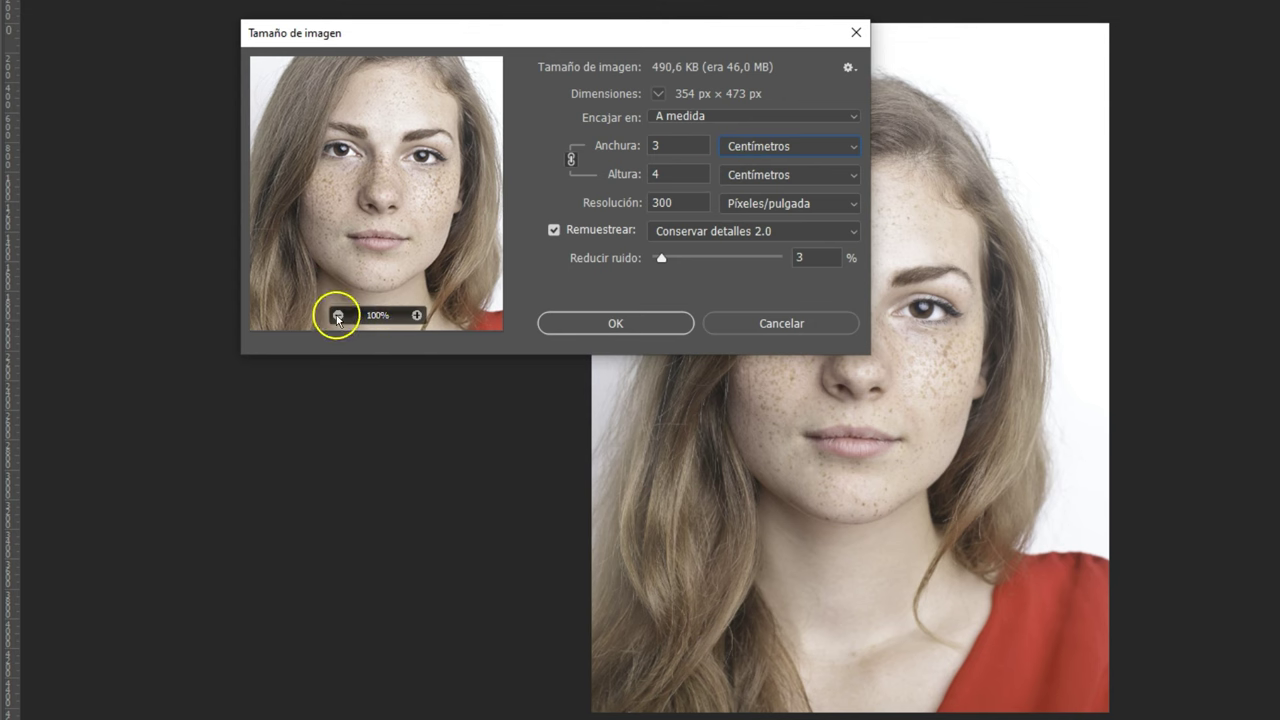
pyautogui.click(338, 316)
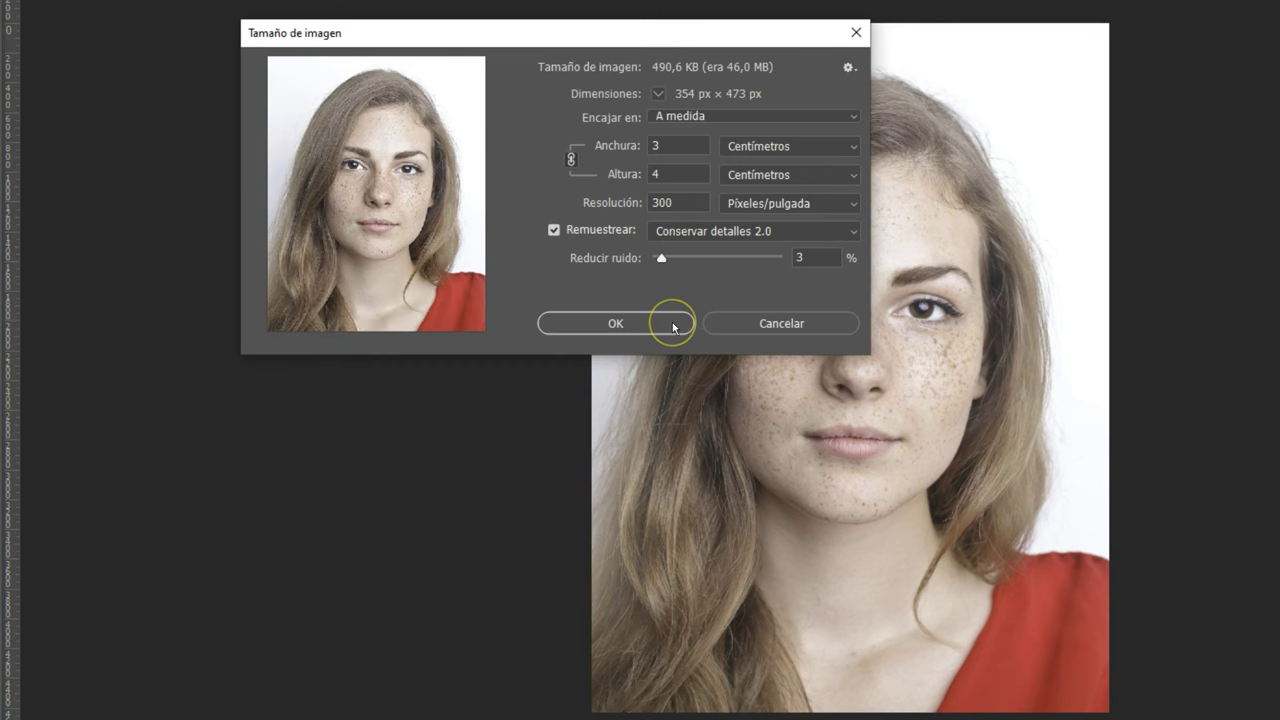
pyautogui.click(615, 323)
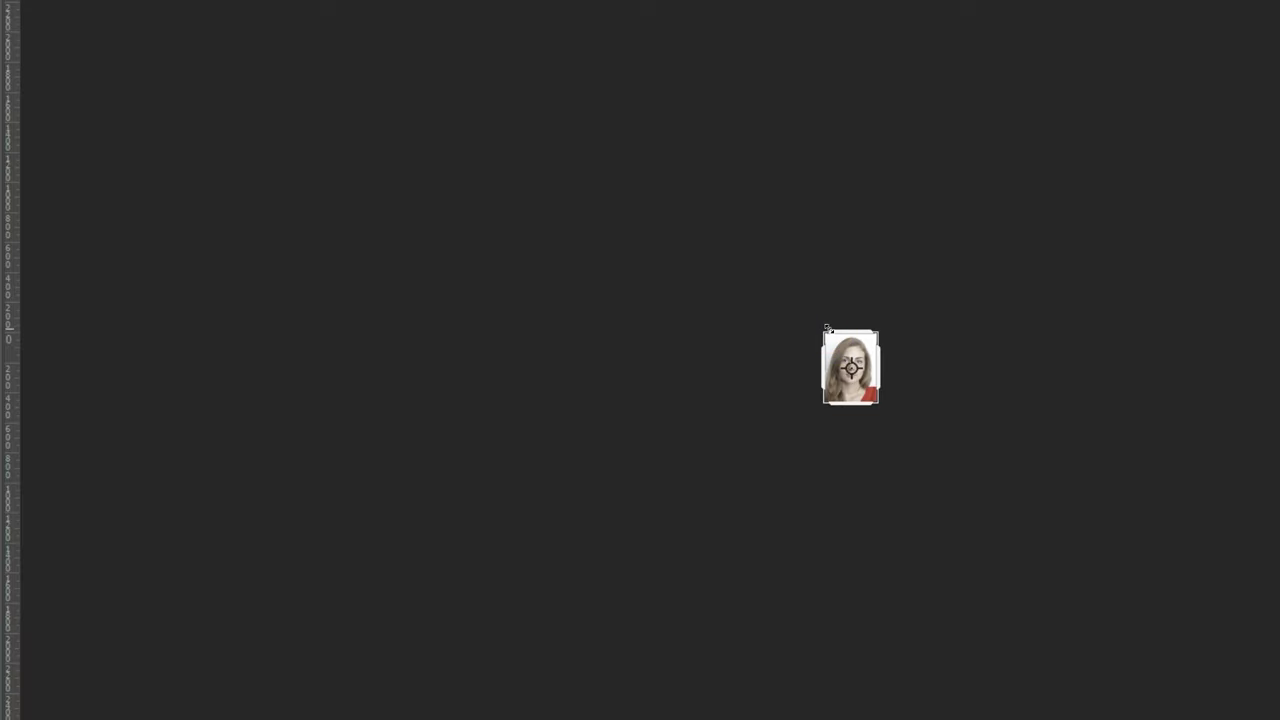
# - Cancel saving the resized portrait and switch to the eight-portrait template copy
pyautogui.hotkey('ctrl', '1')
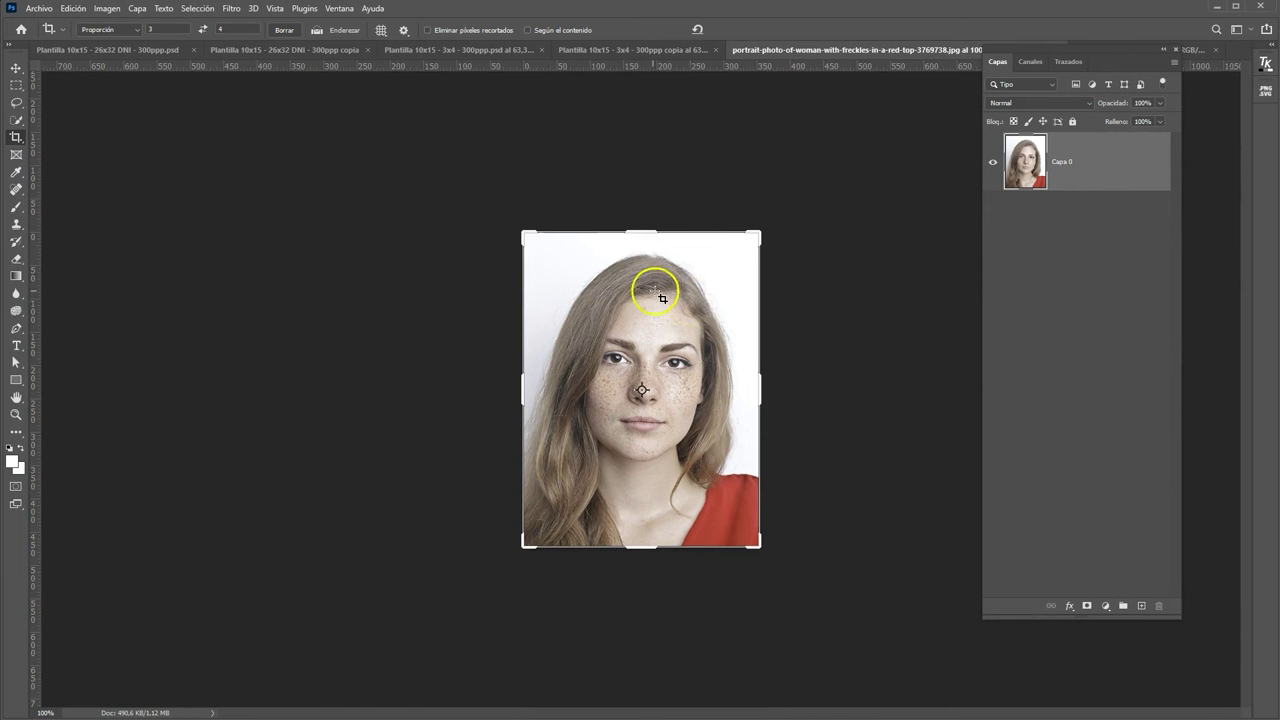
pyautogui.click(45, 12)
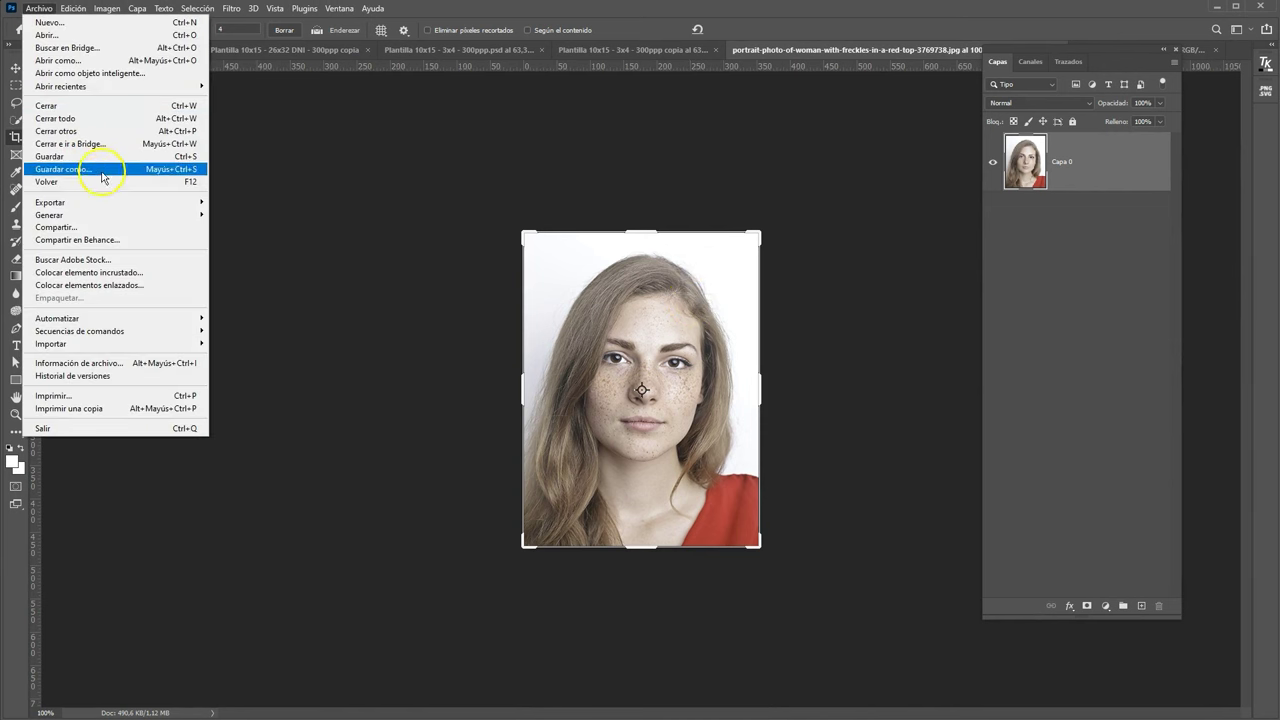
pyautogui.click(60, 165)
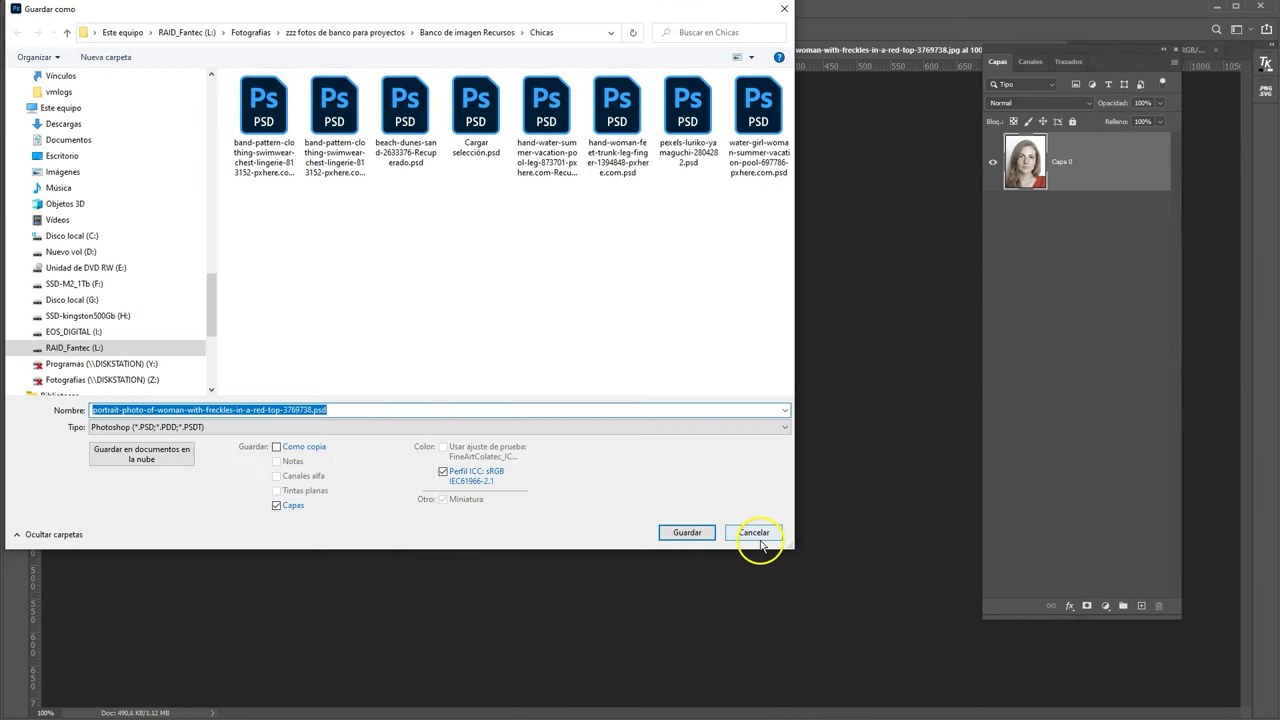
pyautogui.click(756, 534)
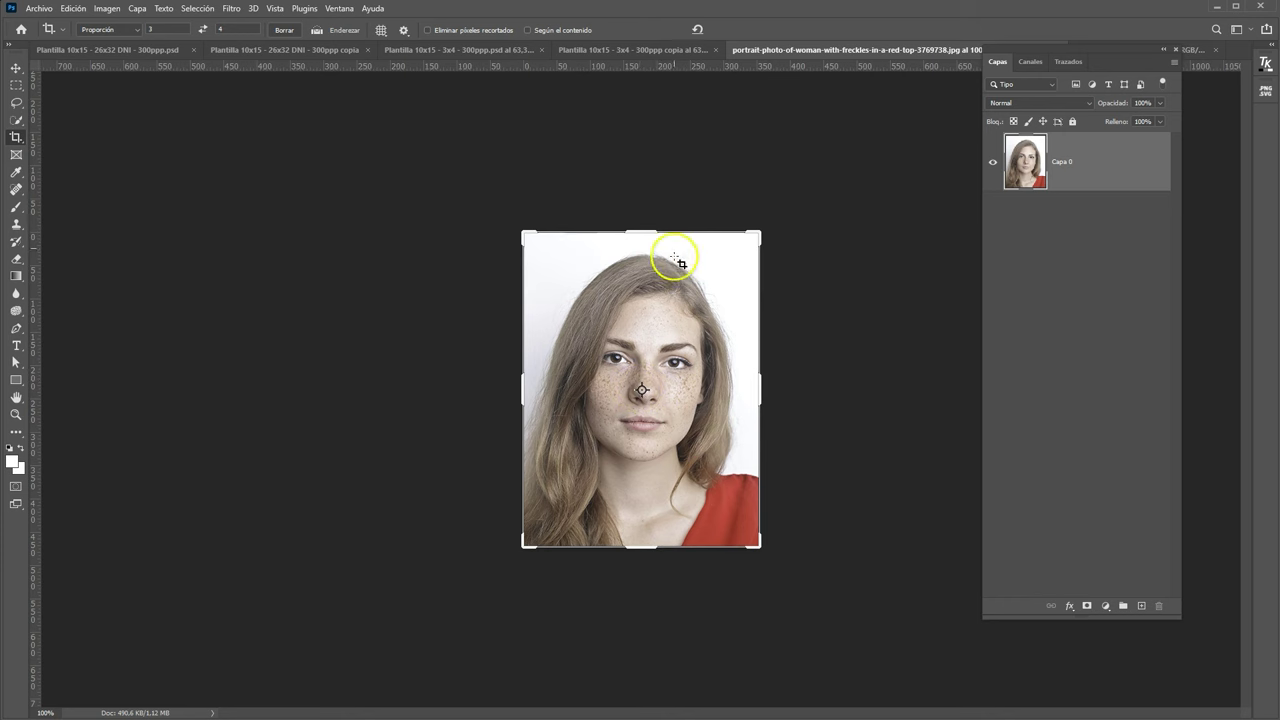
pyautogui.click(623, 50)
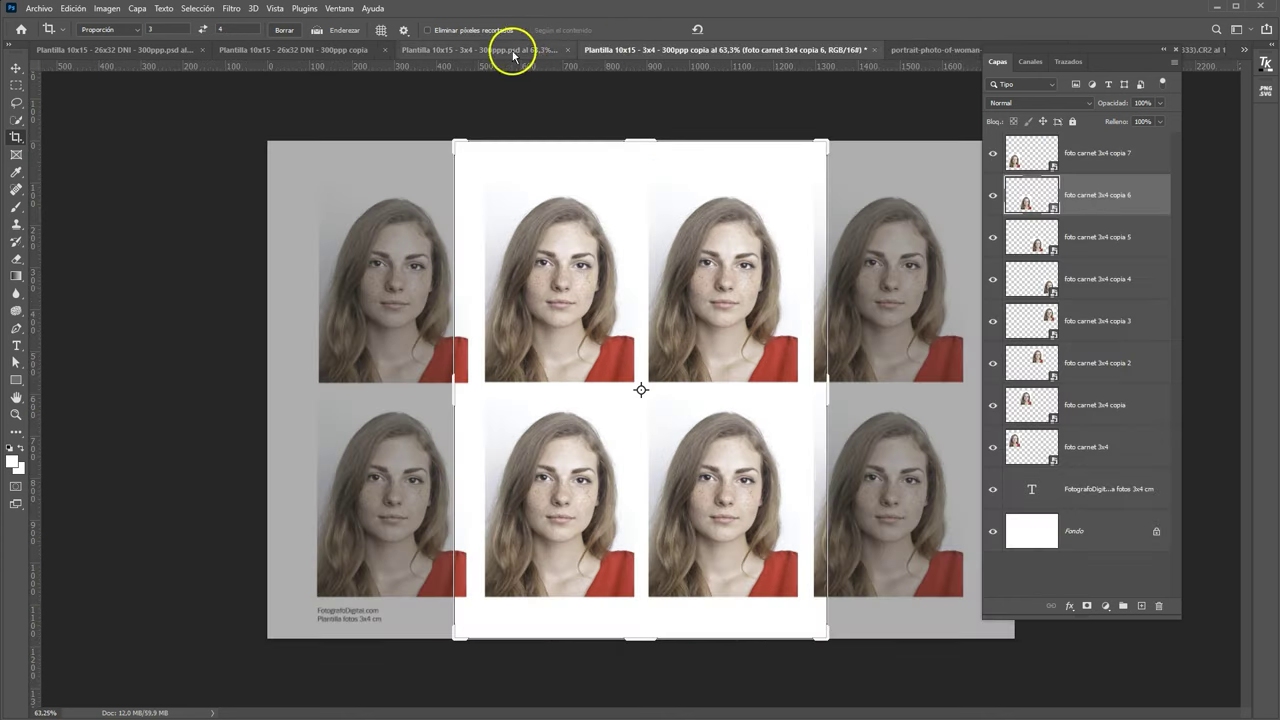
# - Show the empty 10x15 template, pick the Move tool, and select layer Capa 1 copia 4
pyautogui.click(523, 51)
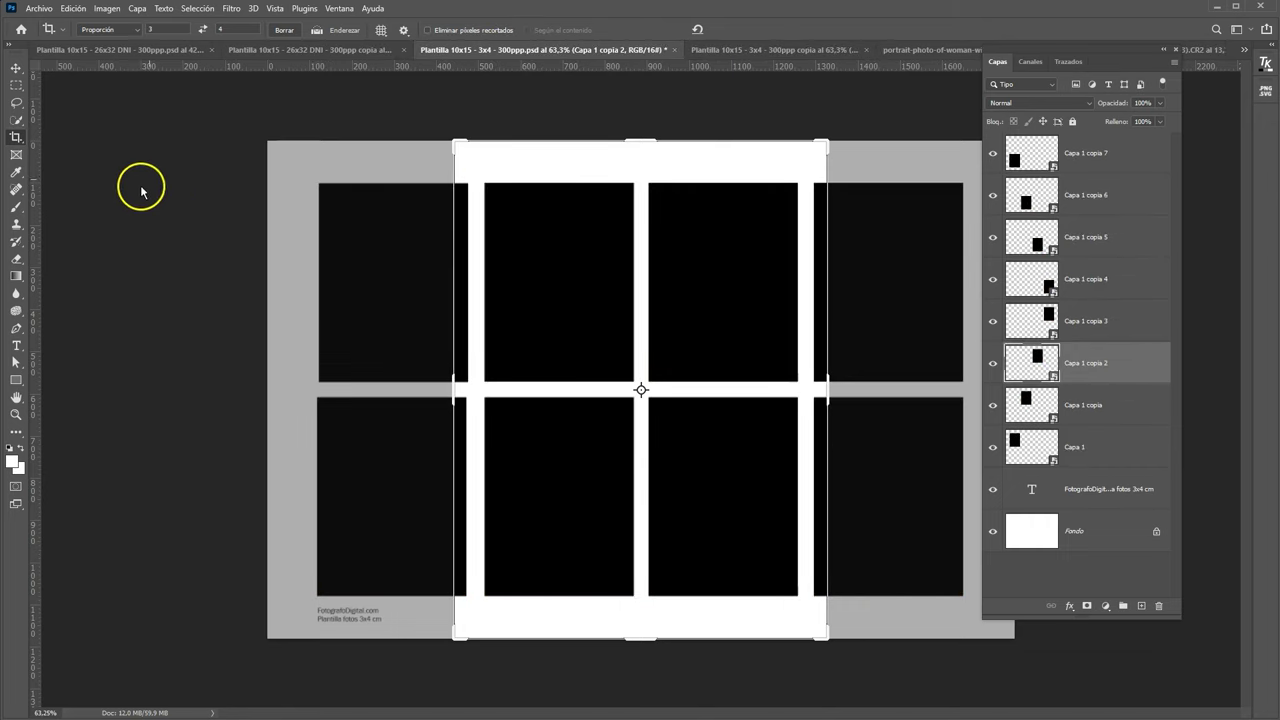
pyautogui.click(16, 68)
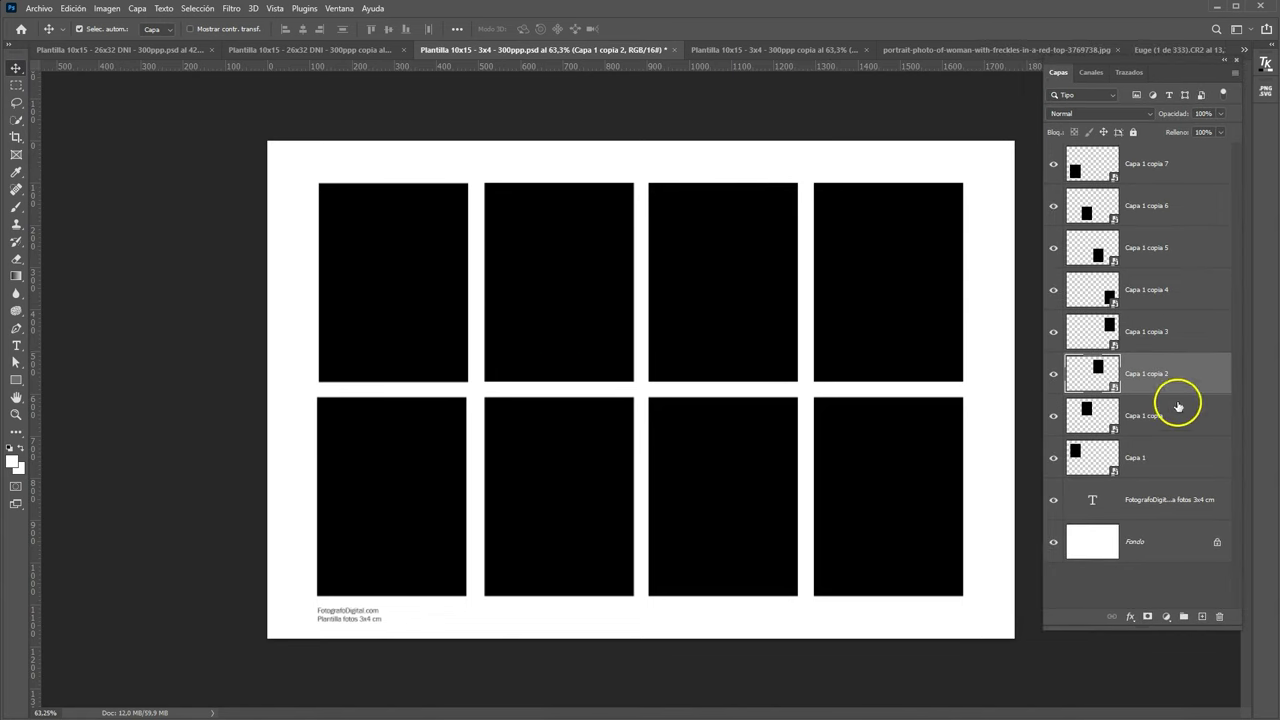
pyautogui.click(1173, 292)
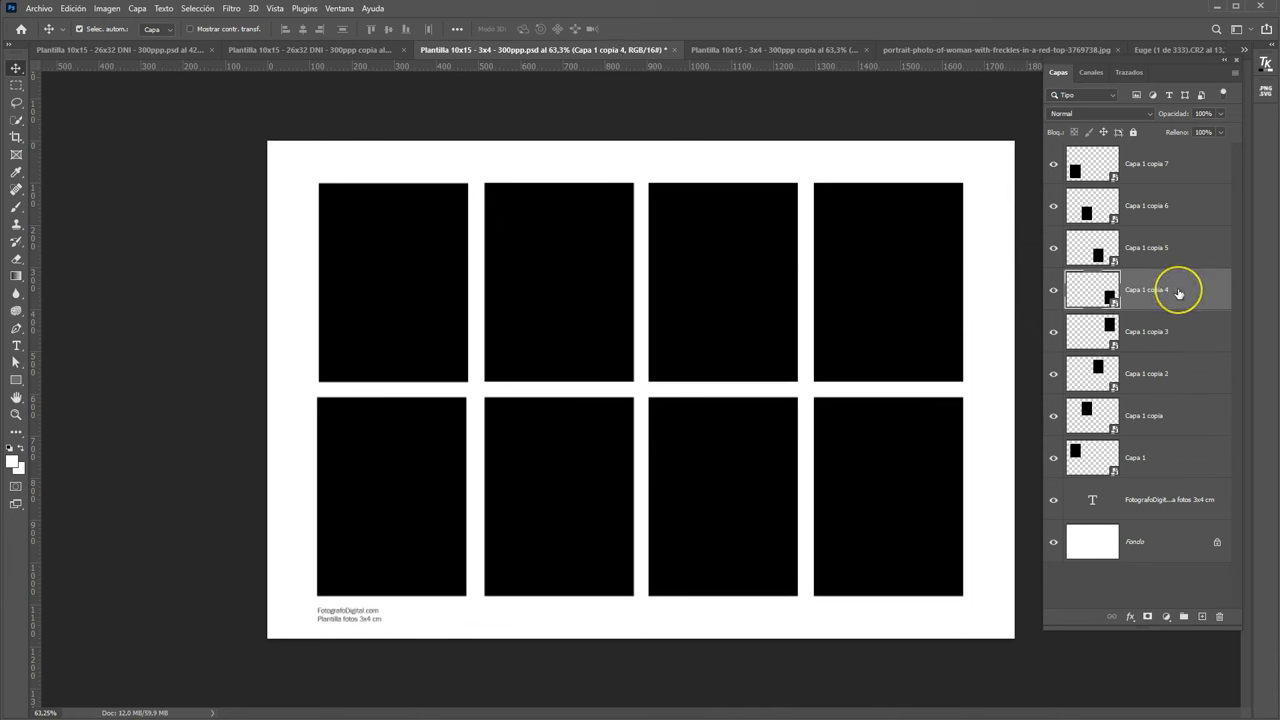
pyautogui.rightClick(1179, 292)
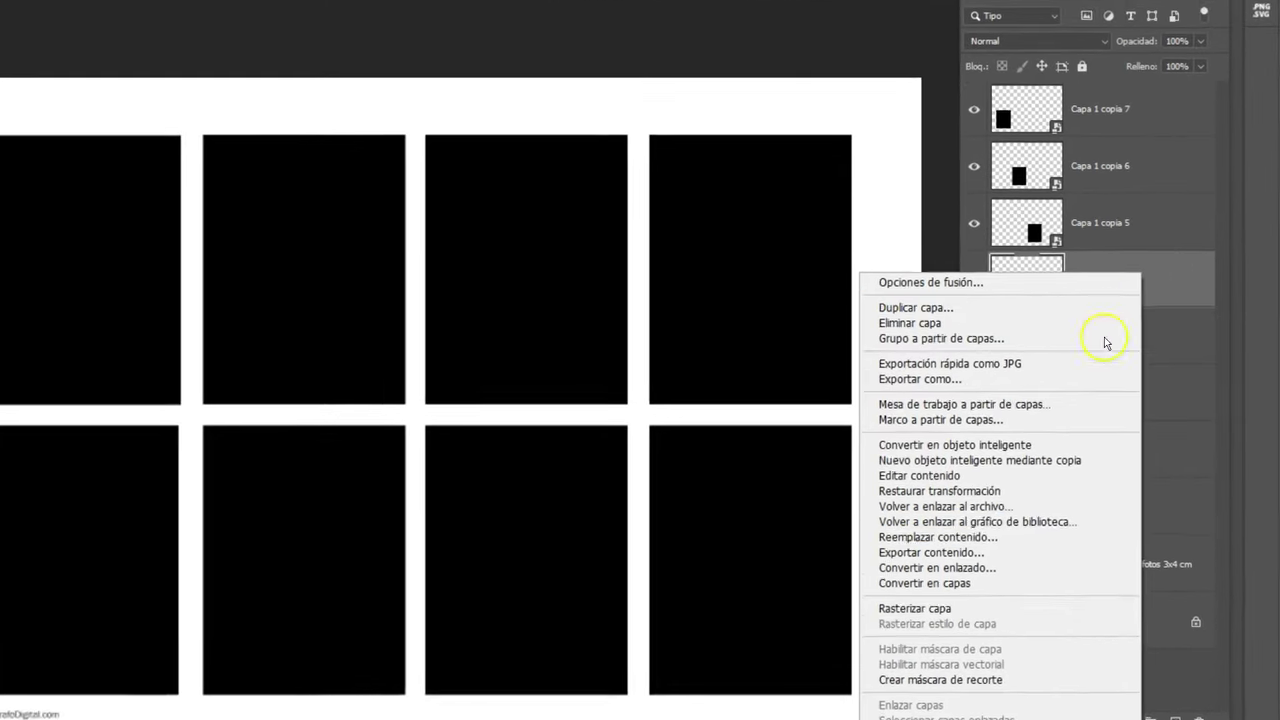
pyautogui.click(989, 545)
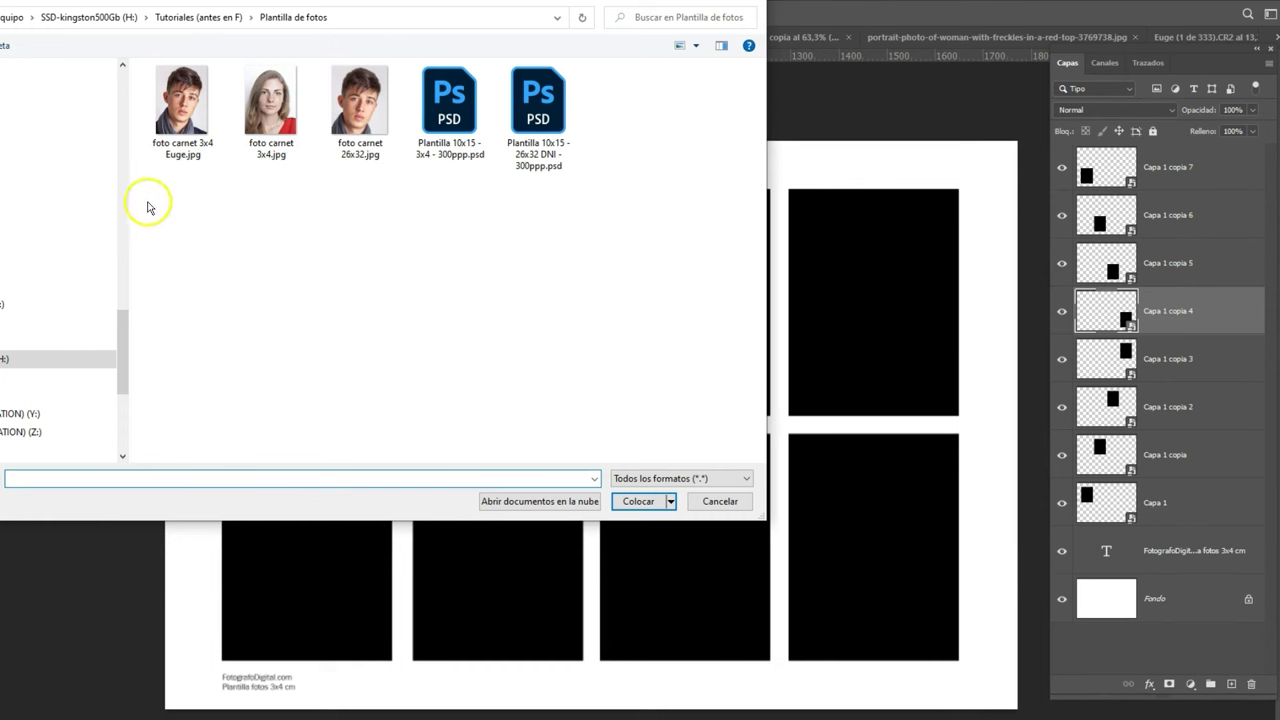
pyautogui.click(270, 135)
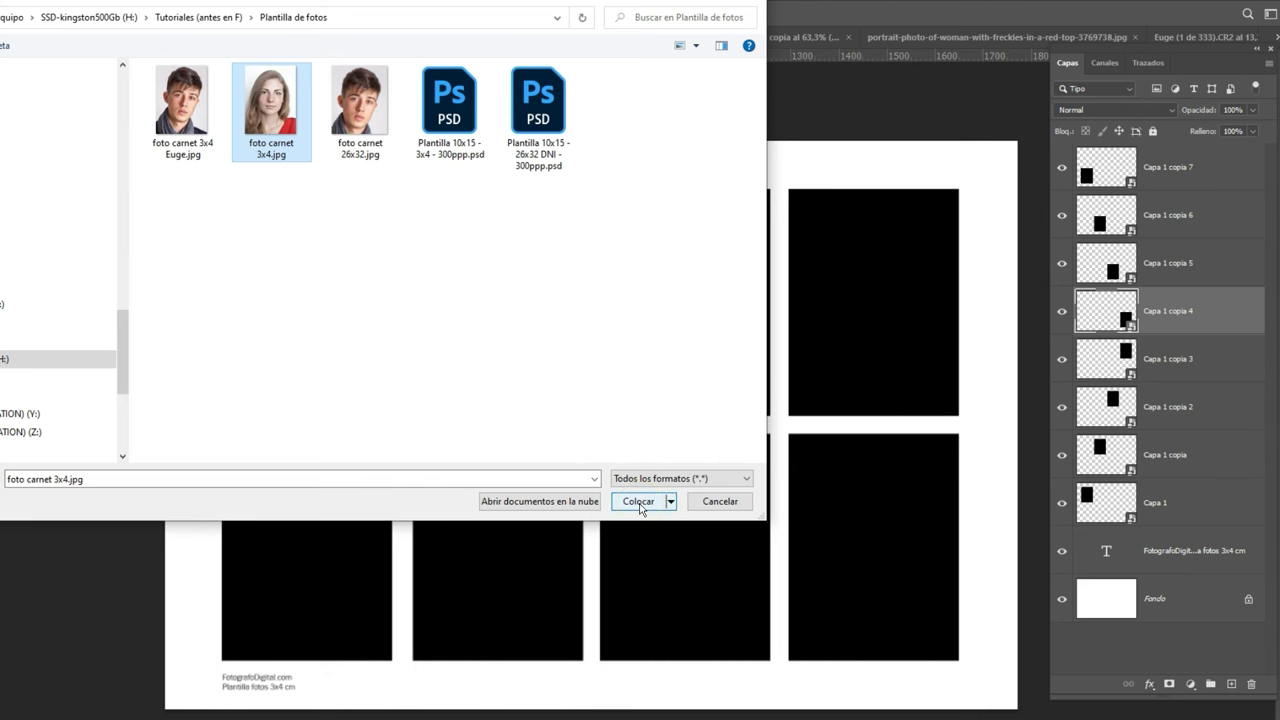
pyautogui.click(641, 503)
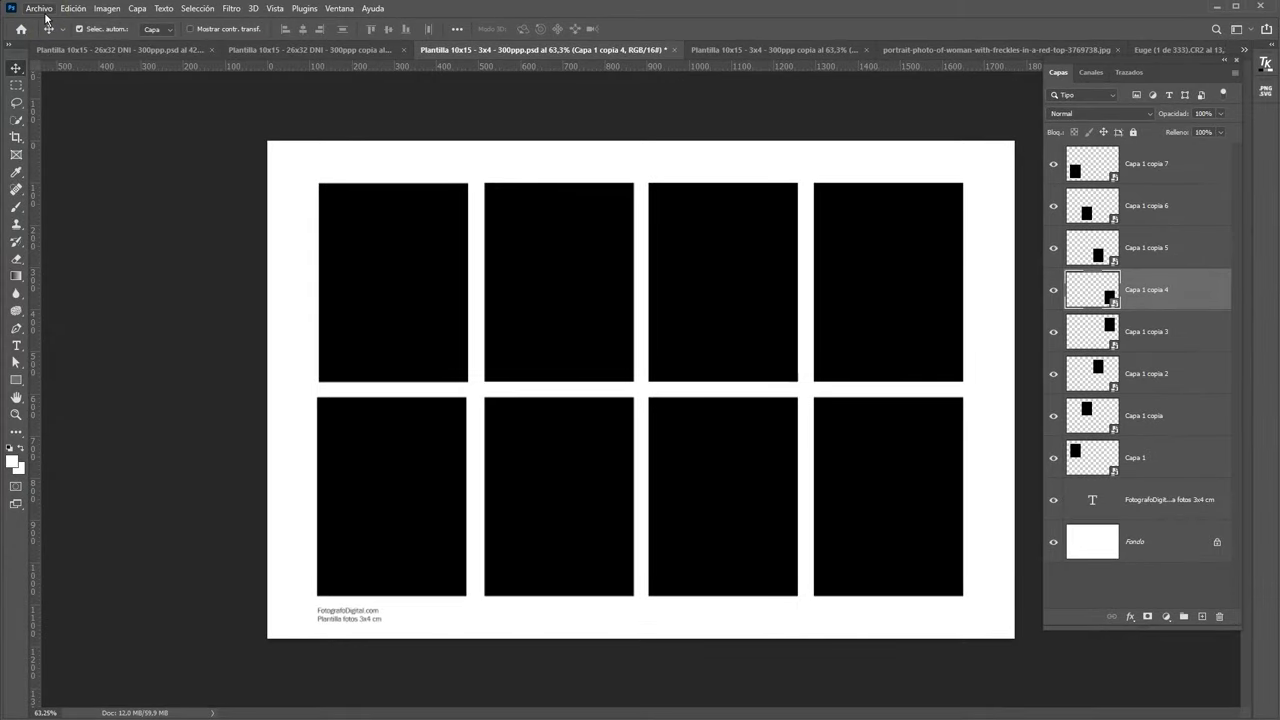
# - Start a new document sized 15 x 10 cm at 300 pixels per inch
pyautogui.click(40, 9)
pyautogui.click(47, 21)
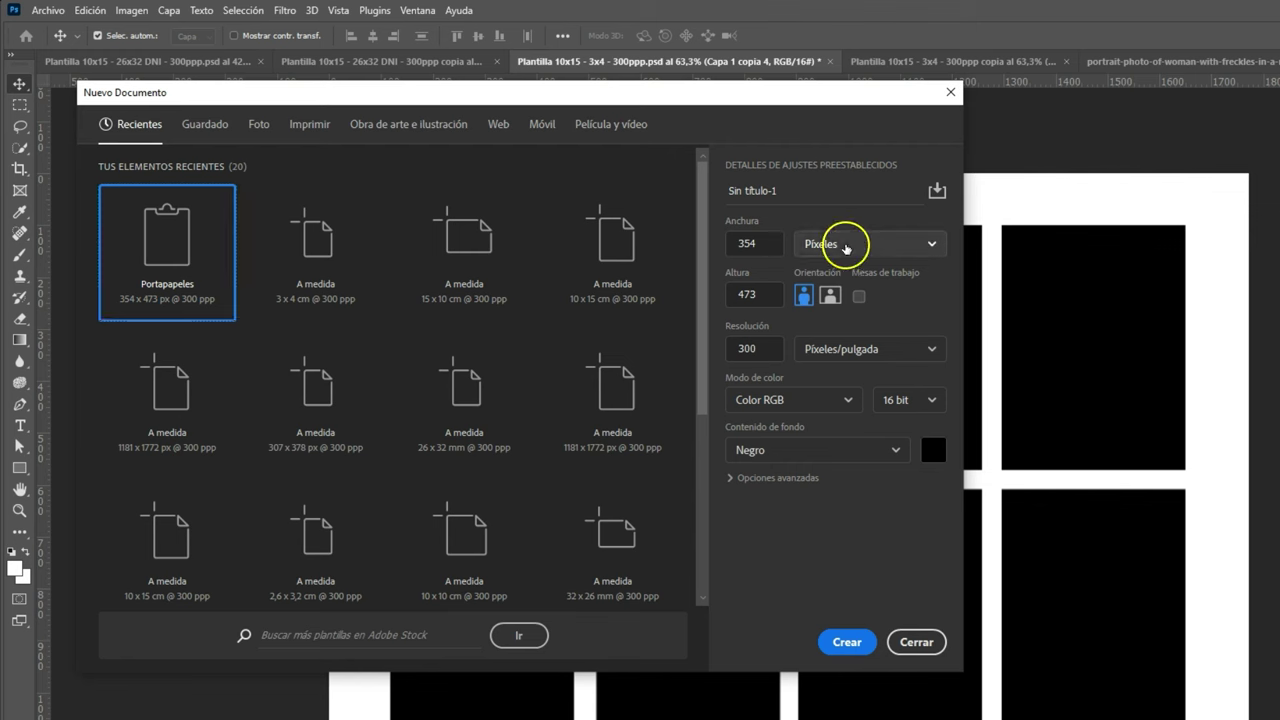
pyautogui.click(849, 245)
pyautogui.click(833, 327)
pyautogui.doubleClick(762, 244)
pyautogui.write('15')
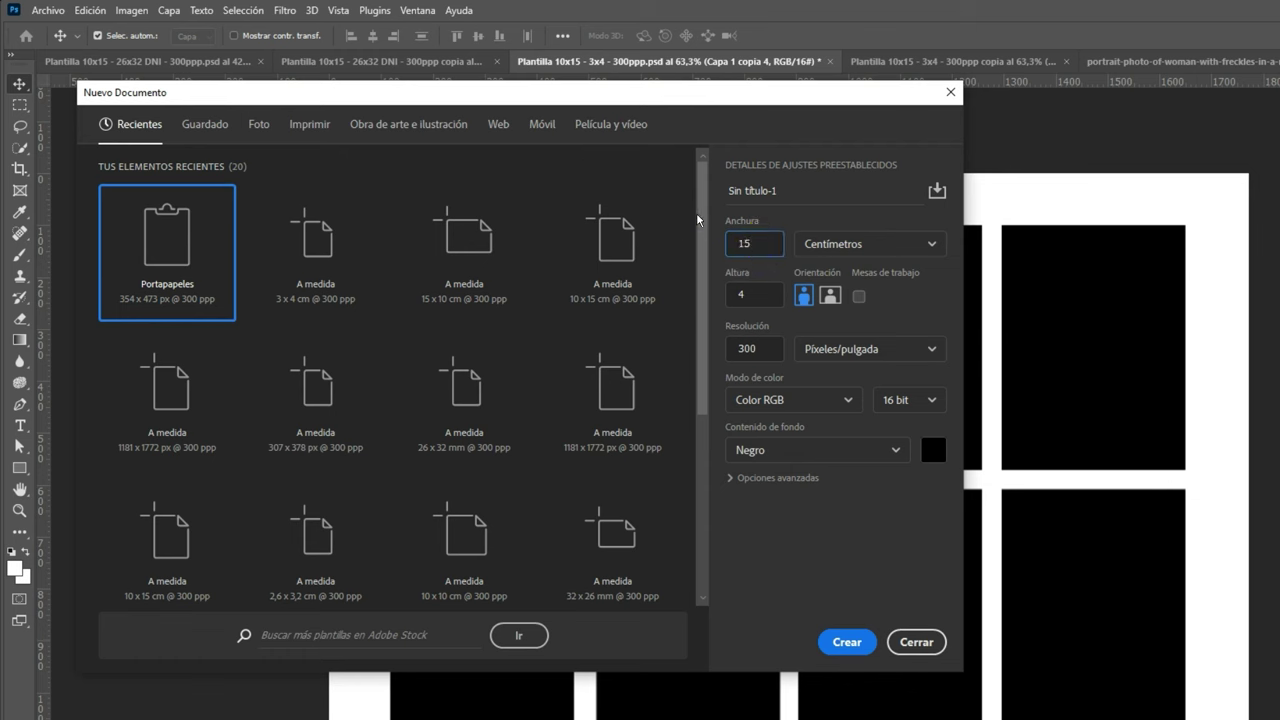
pyautogui.press('Tab')
pyautogui.write('10')
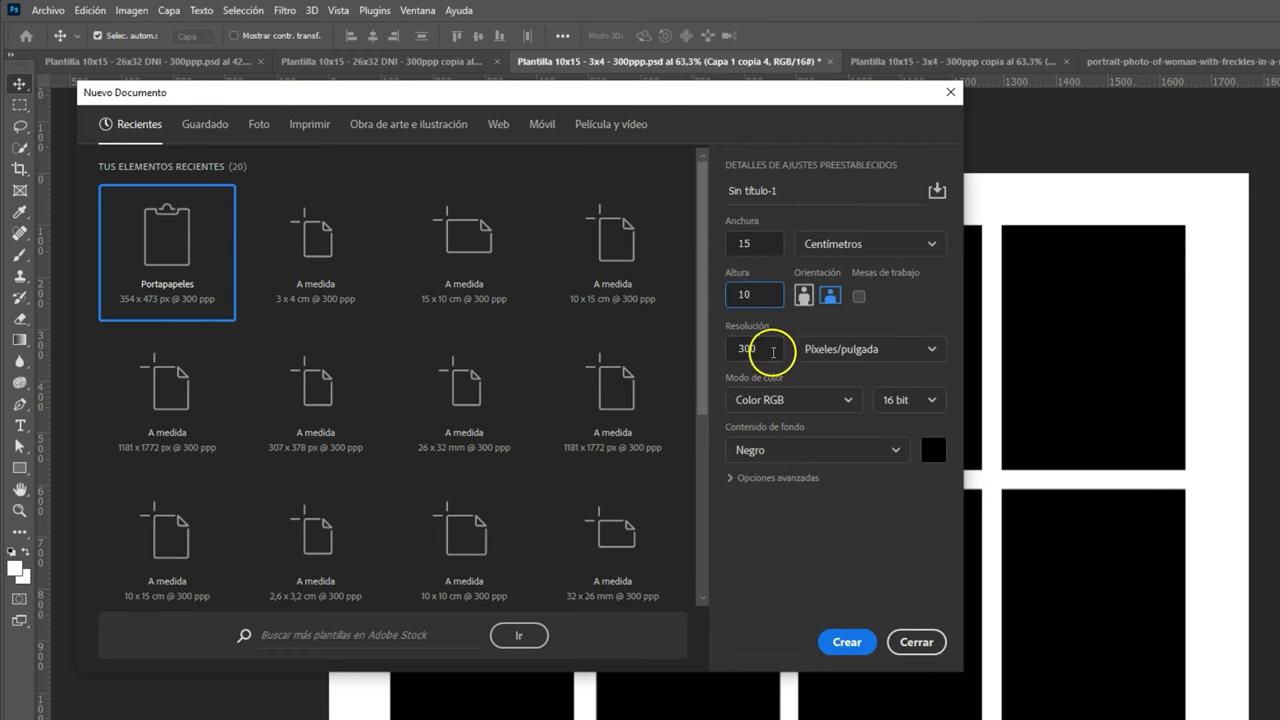
pyautogui.click(773, 352)
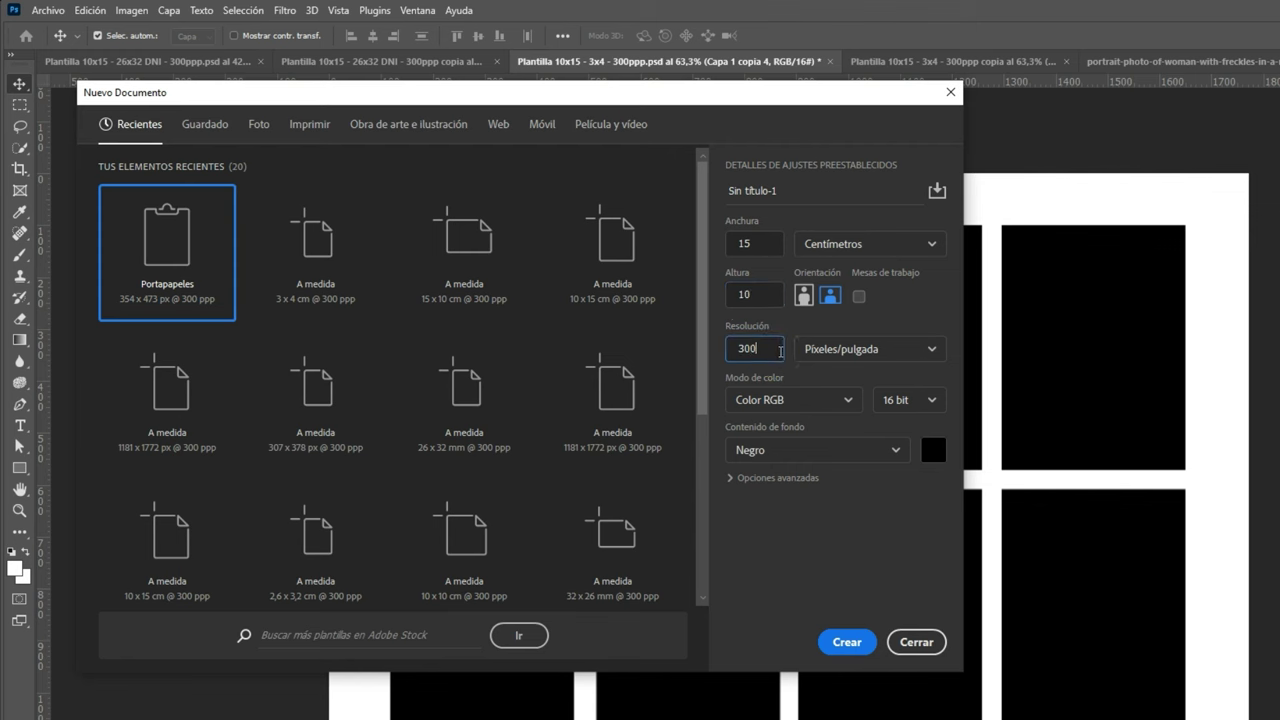
# - Choose 16-bit colour and a white background, then create the document
pyautogui.click(858, 380)
pyautogui.click(934, 403)
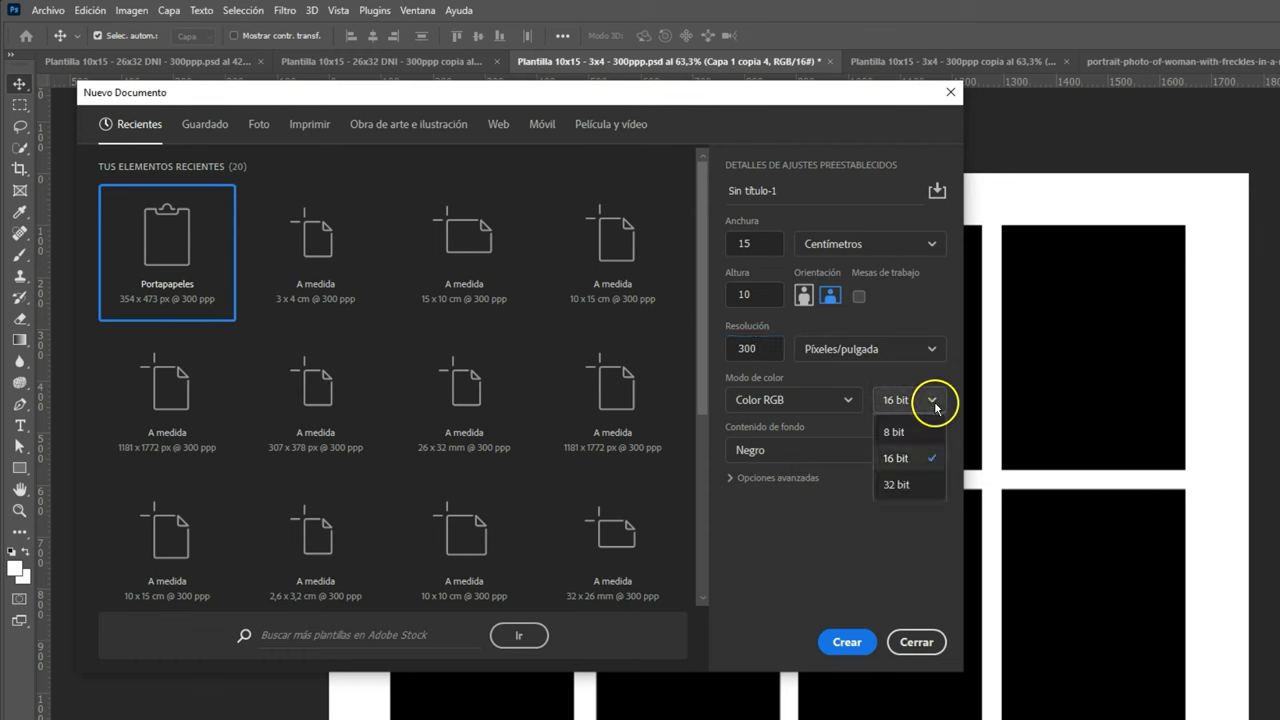
pyautogui.click(924, 457)
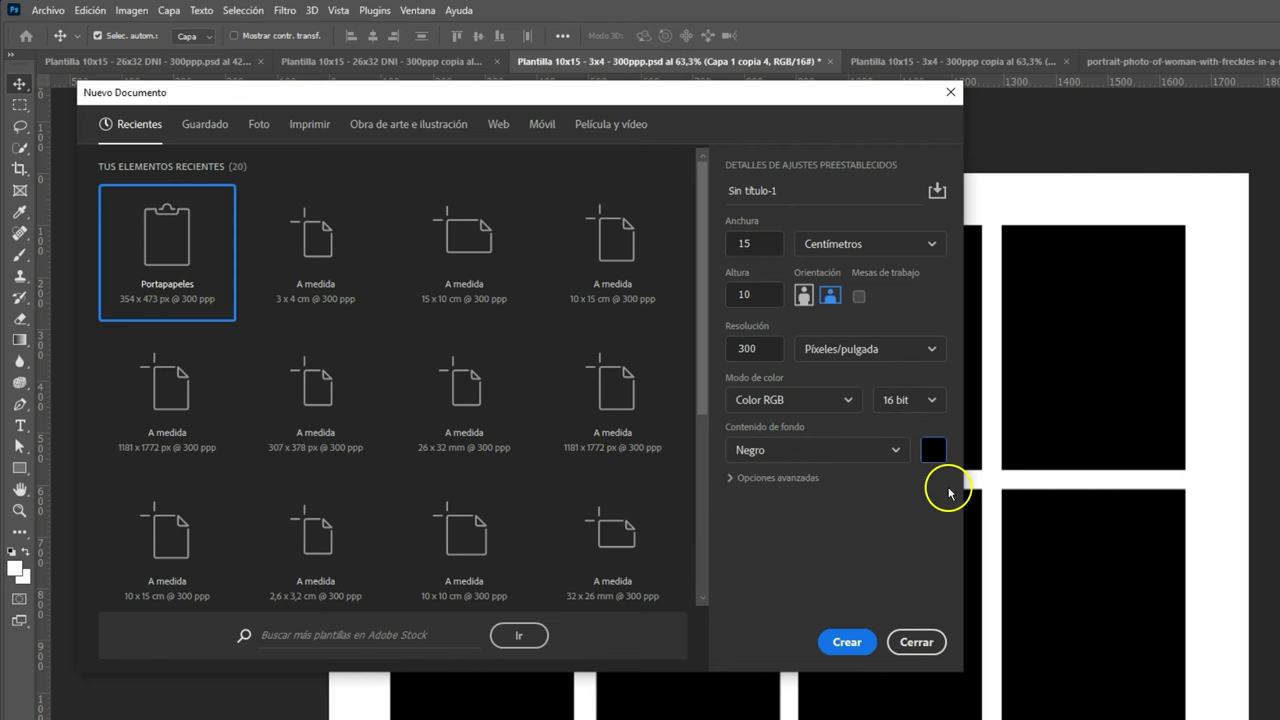
pyautogui.click(897, 450)
pyautogui.click(750, 480)
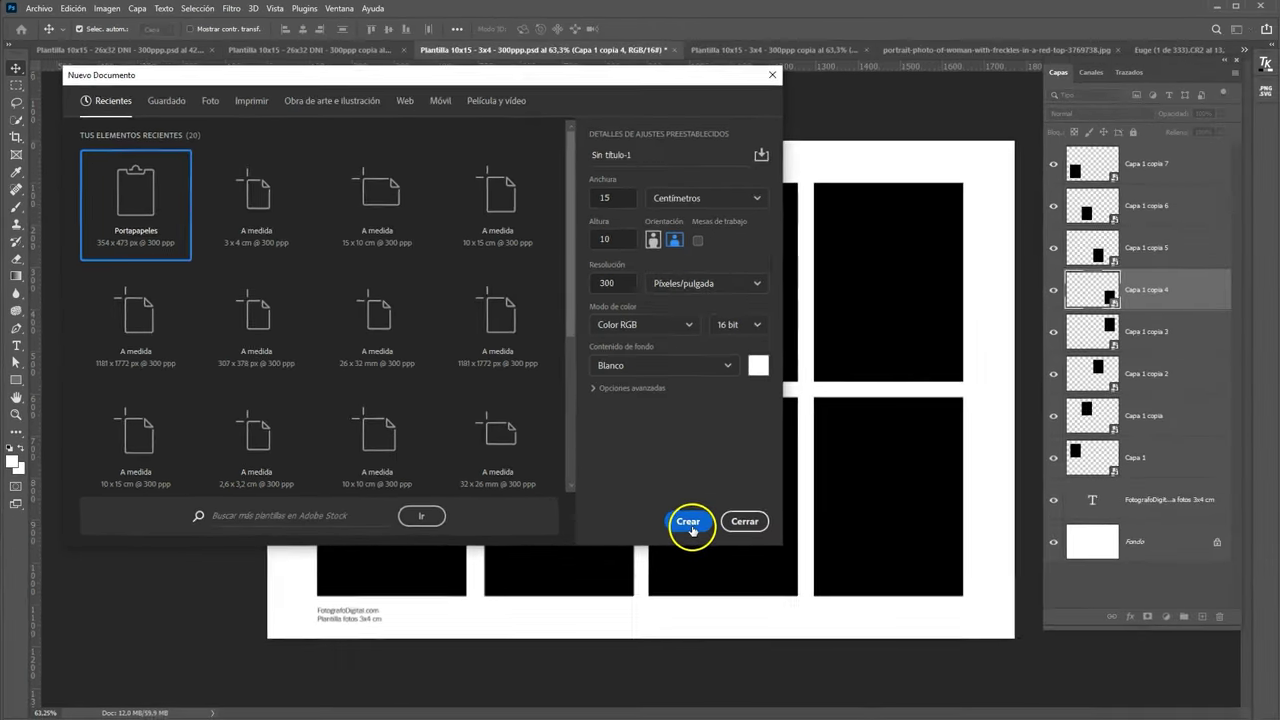
pyautogui.click(689, 524)
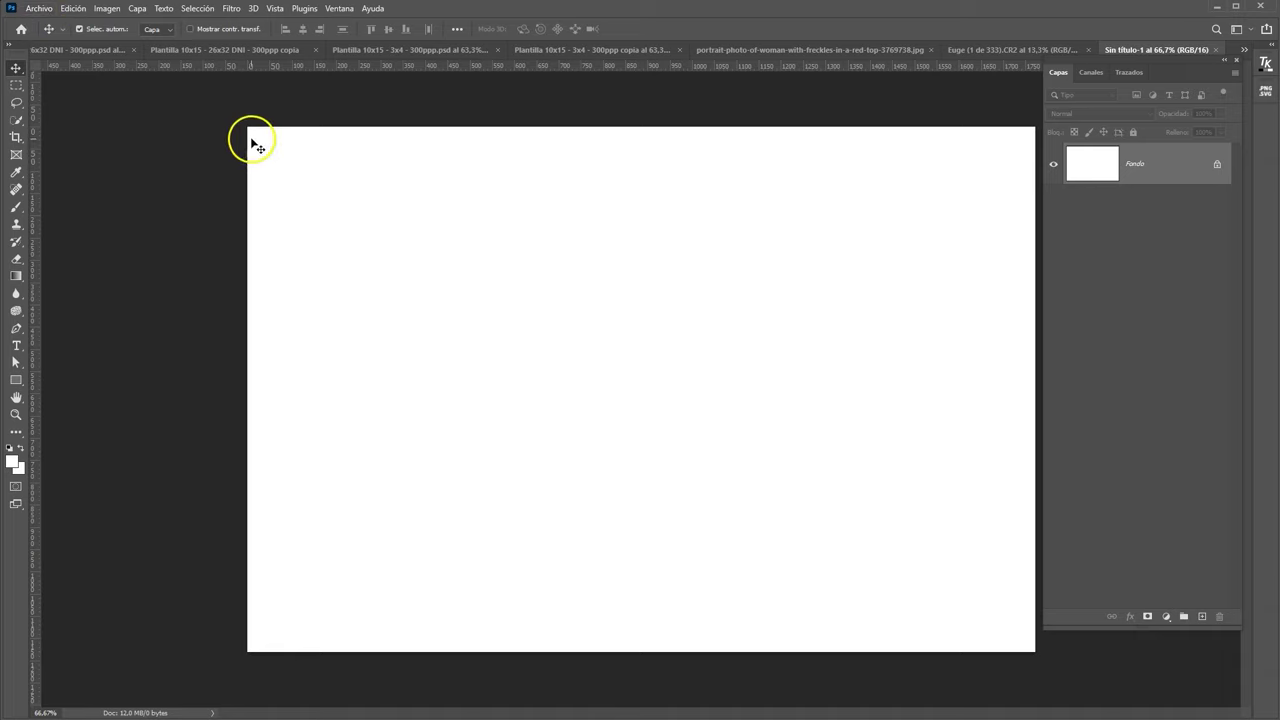
# - Create another new document, 3 x 4 cm in centimetres, with a black background
pyautogui.click(46, 14)
pyautogui.click(46, 23)
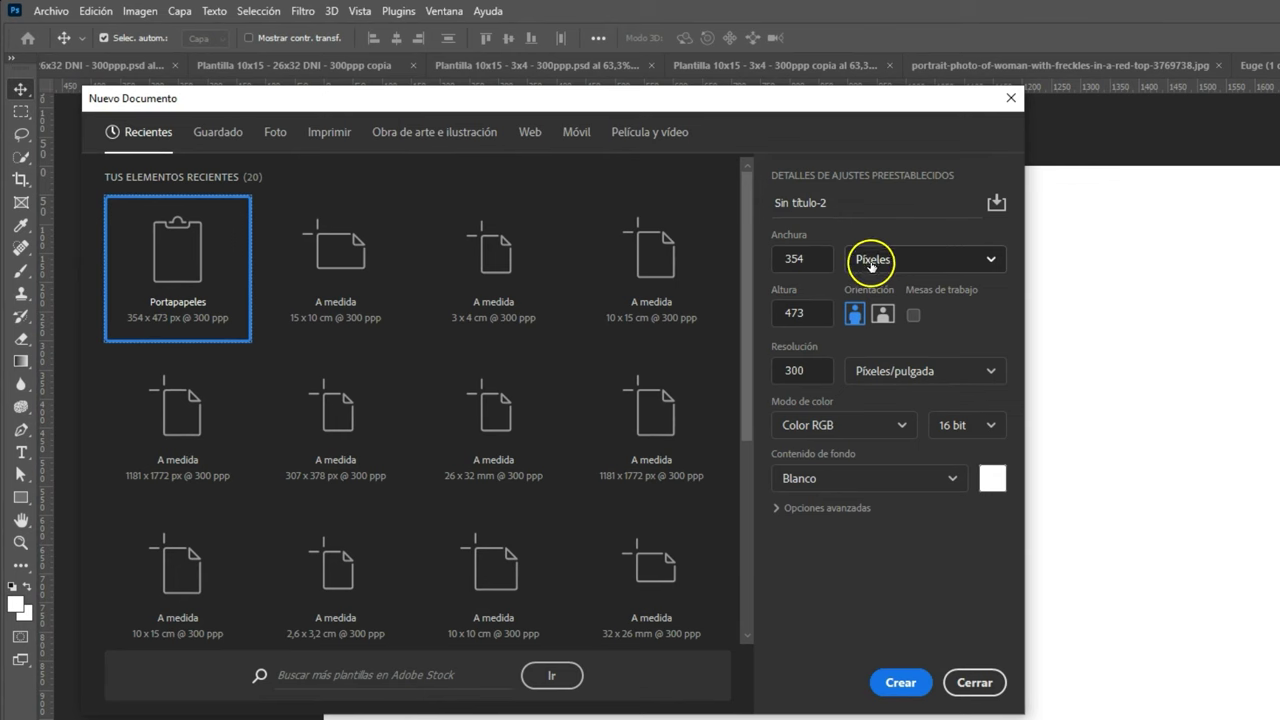
pyautogui.click(892, 266)
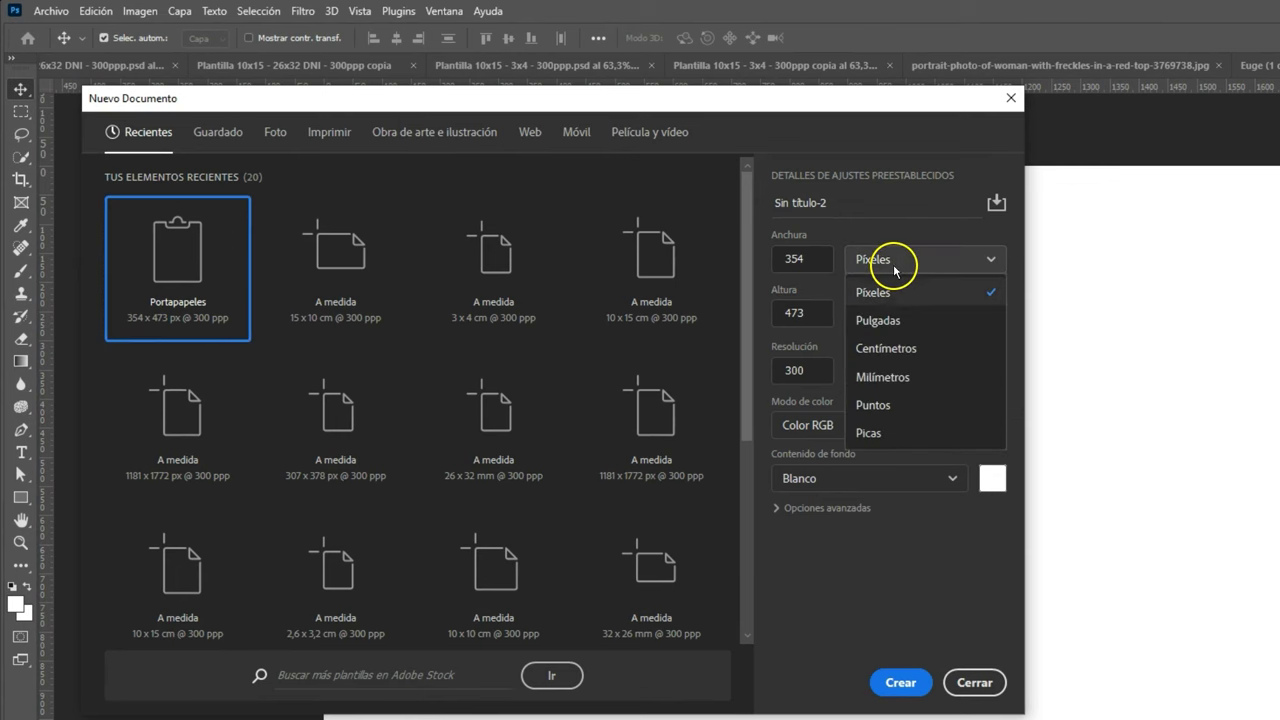
pyautogui.click(916, 349)
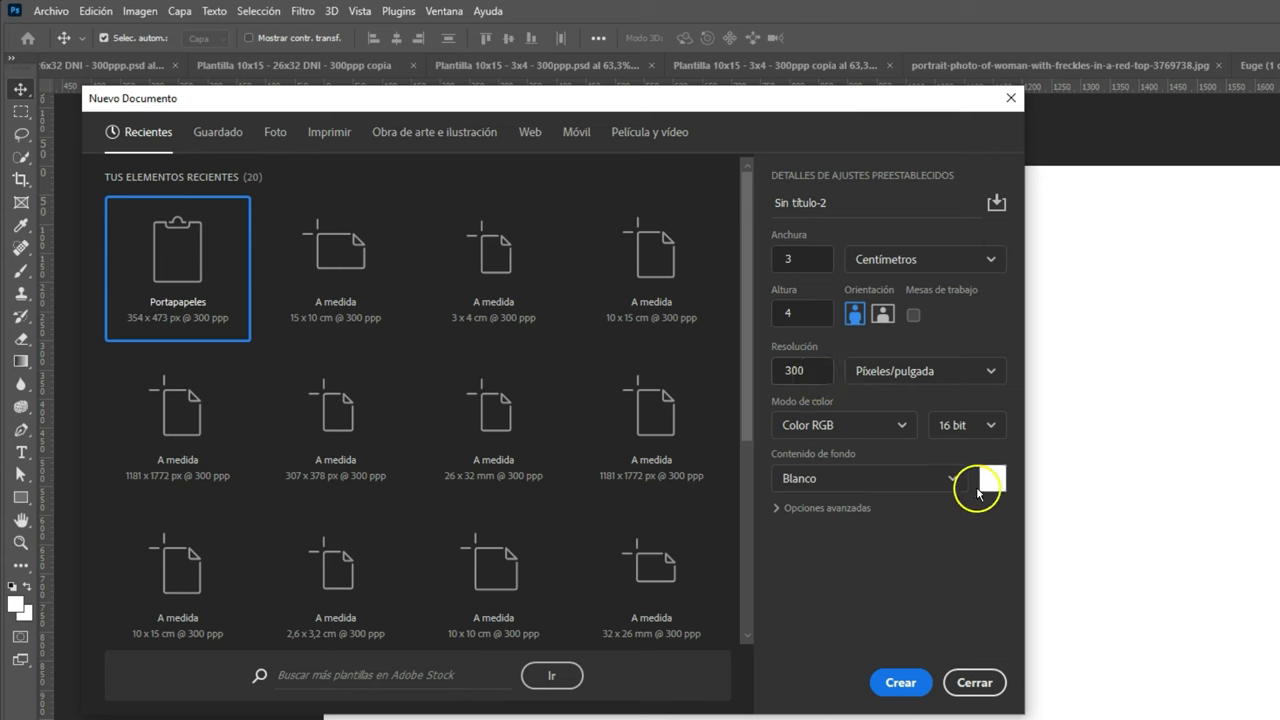
pyautogui.click(955, 482)
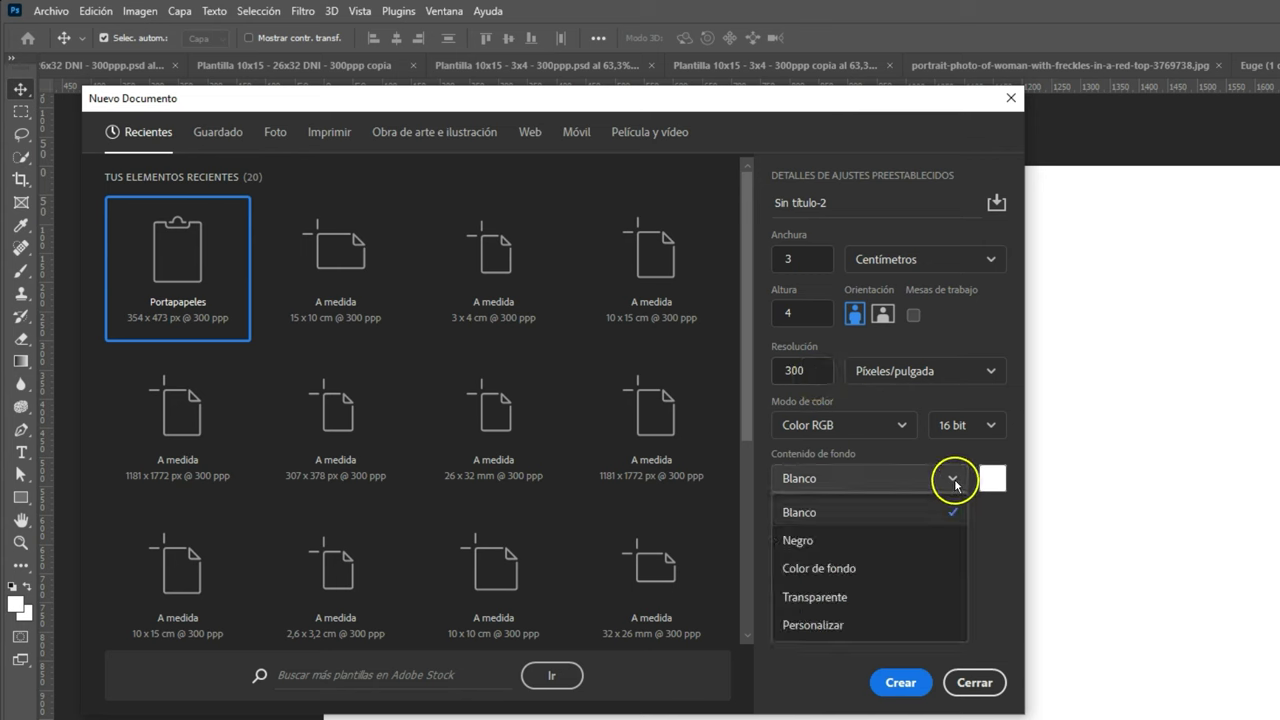
pyautogui.click(892, 531)
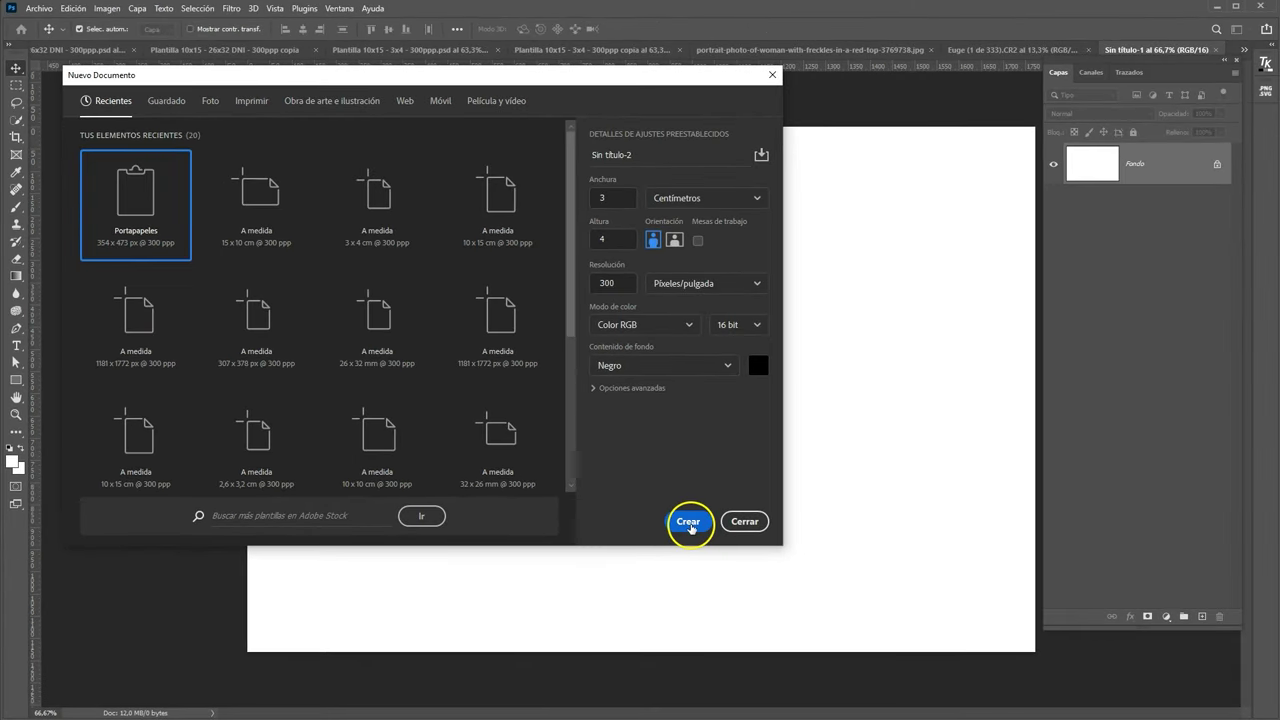
pyautogui.click(689, 524)
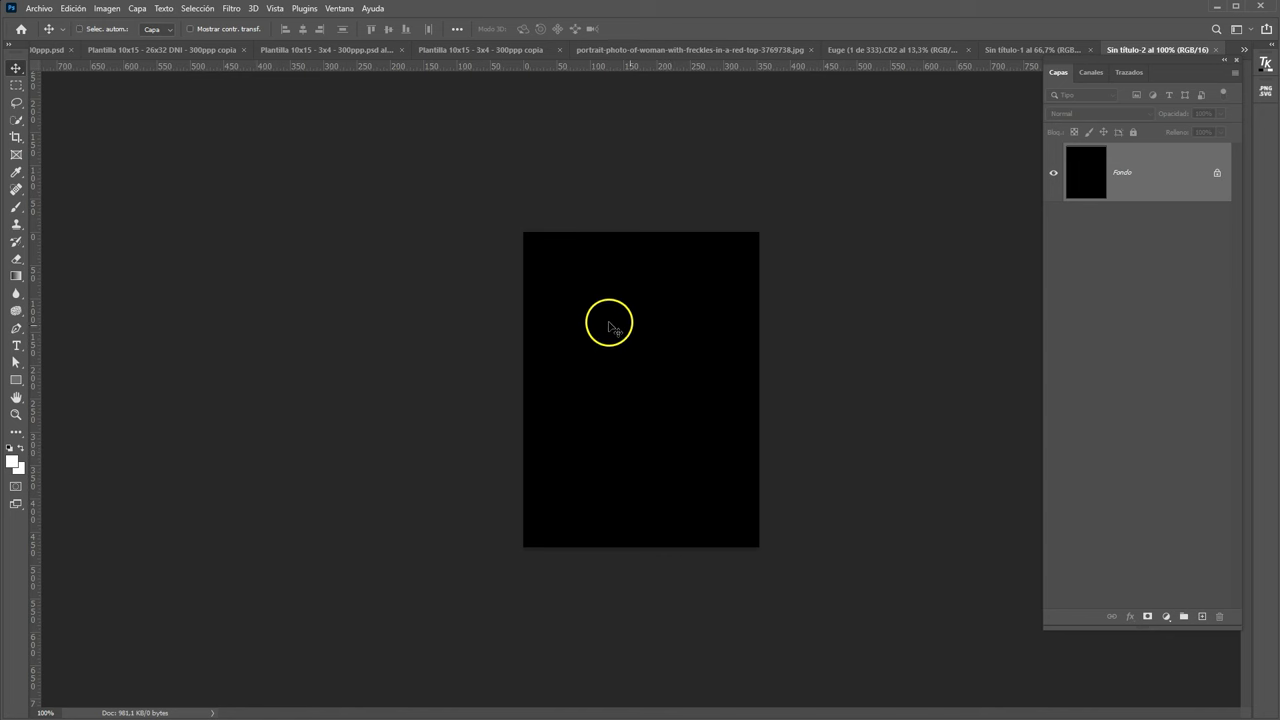
# - Select all of the black canvas and paste it into the white Sin título-1 document
pyautogui.hotkey('ctrl', 'a')
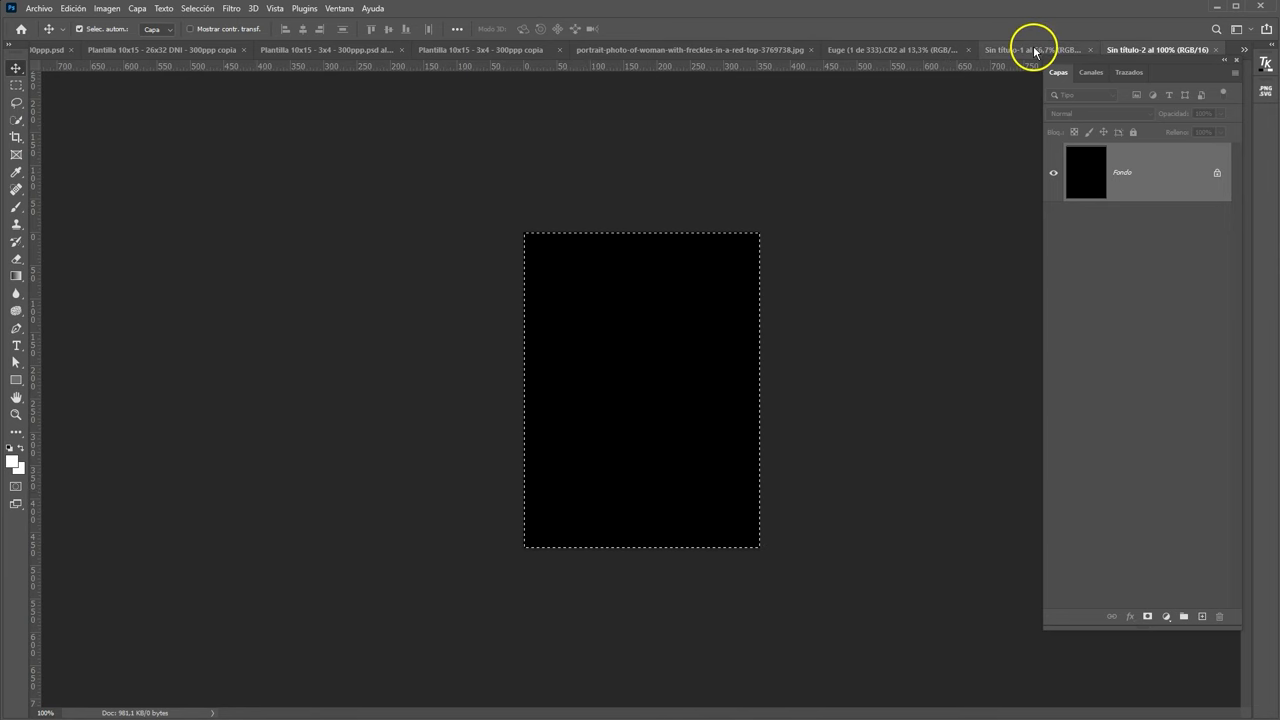
pyautogui.click(1034, 47)
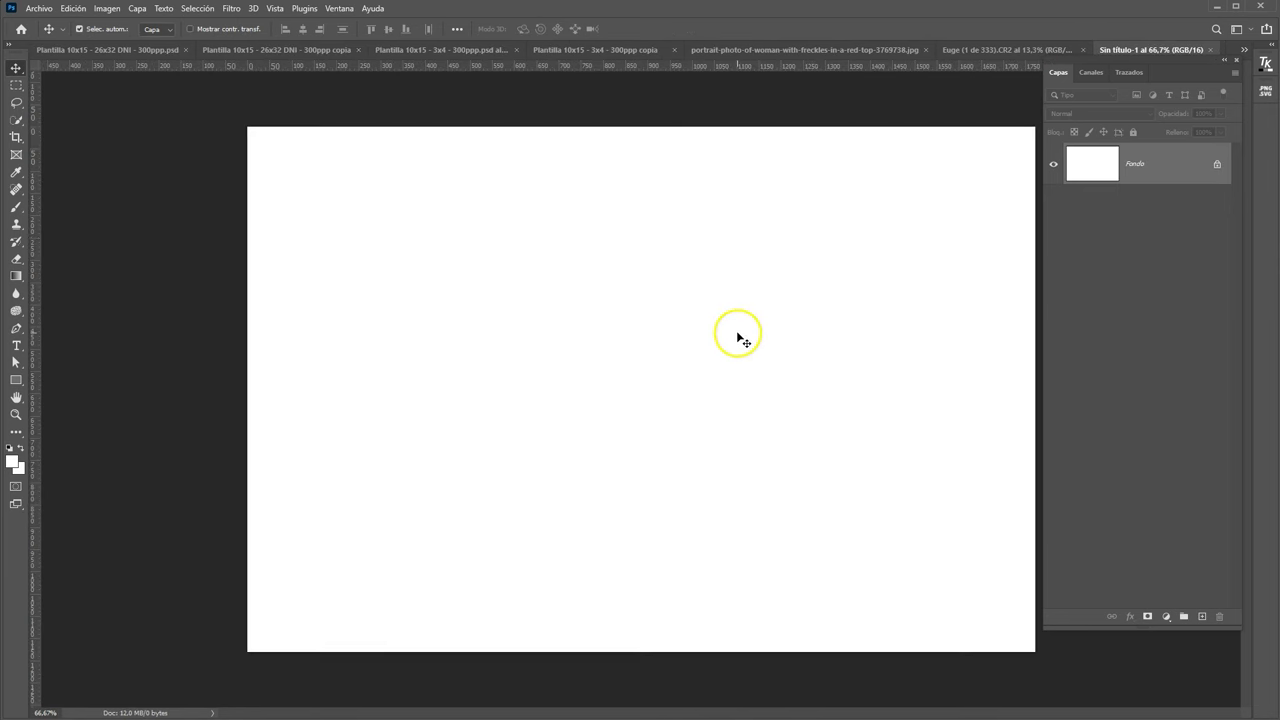
pyautogui.hotkey('ctrl', 'v')
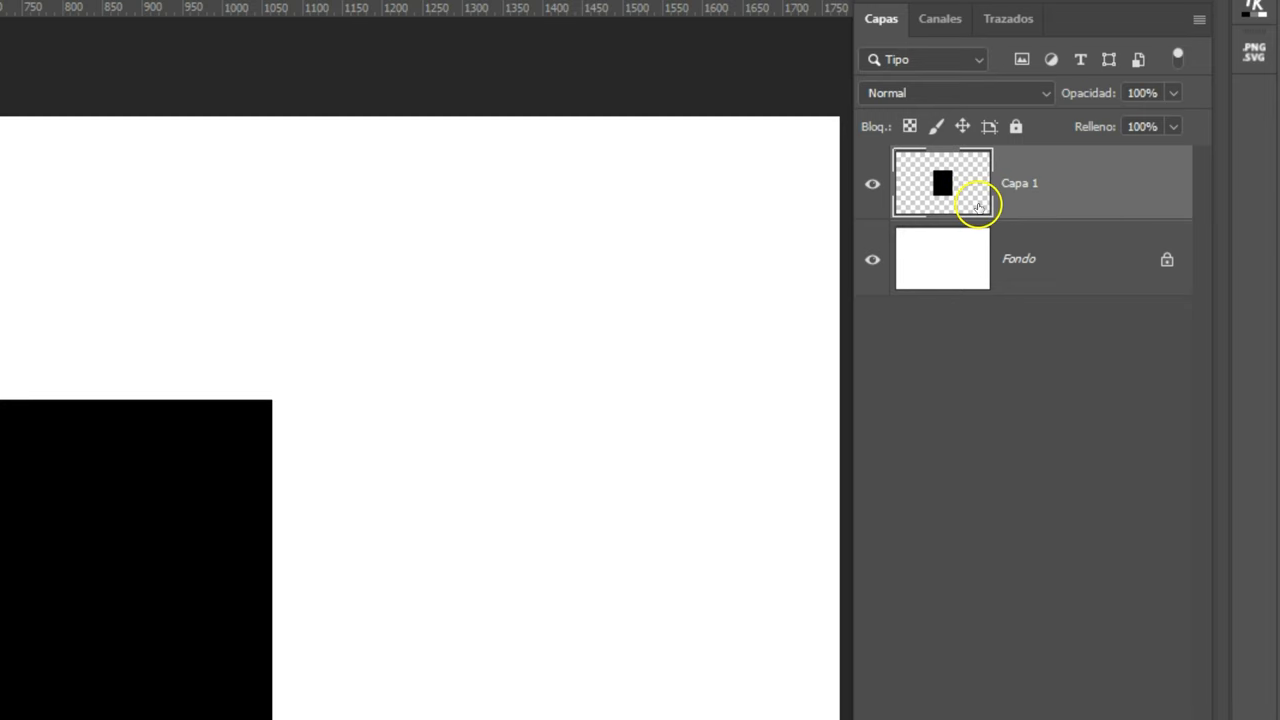
# - Convert layer Capa 1 into a smart object using its Layers panel menu
pyautogui.rightClick(1055, 180)
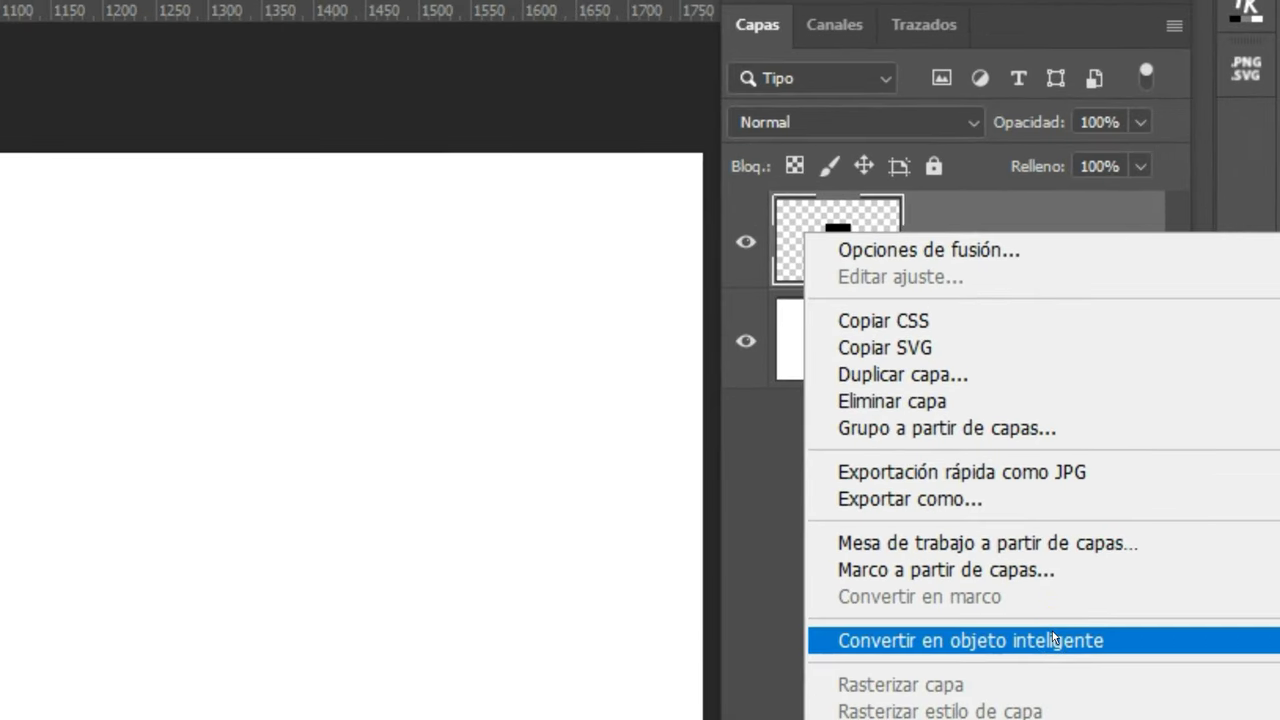
pyautogui.click(1054, 640)
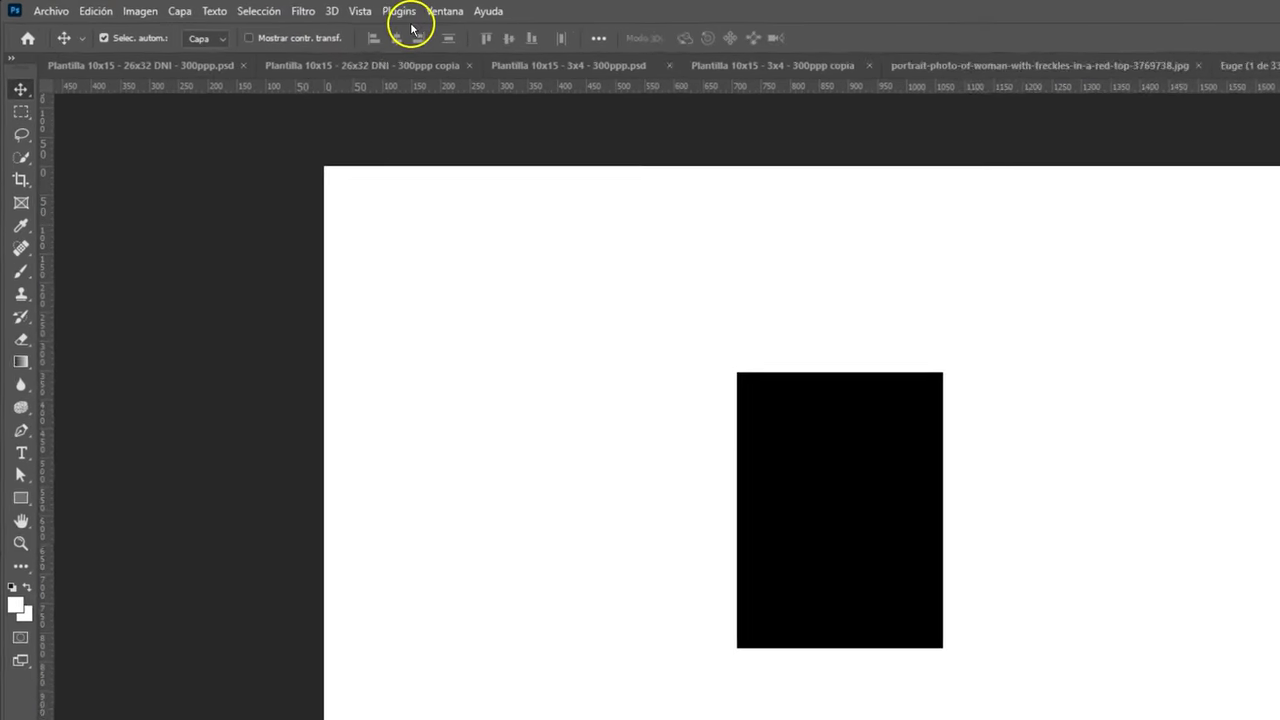
# - Add a 4-column, 2-row guide layout and drag the black rectangle into the top-left cell
pyautogui.click(369, 12)
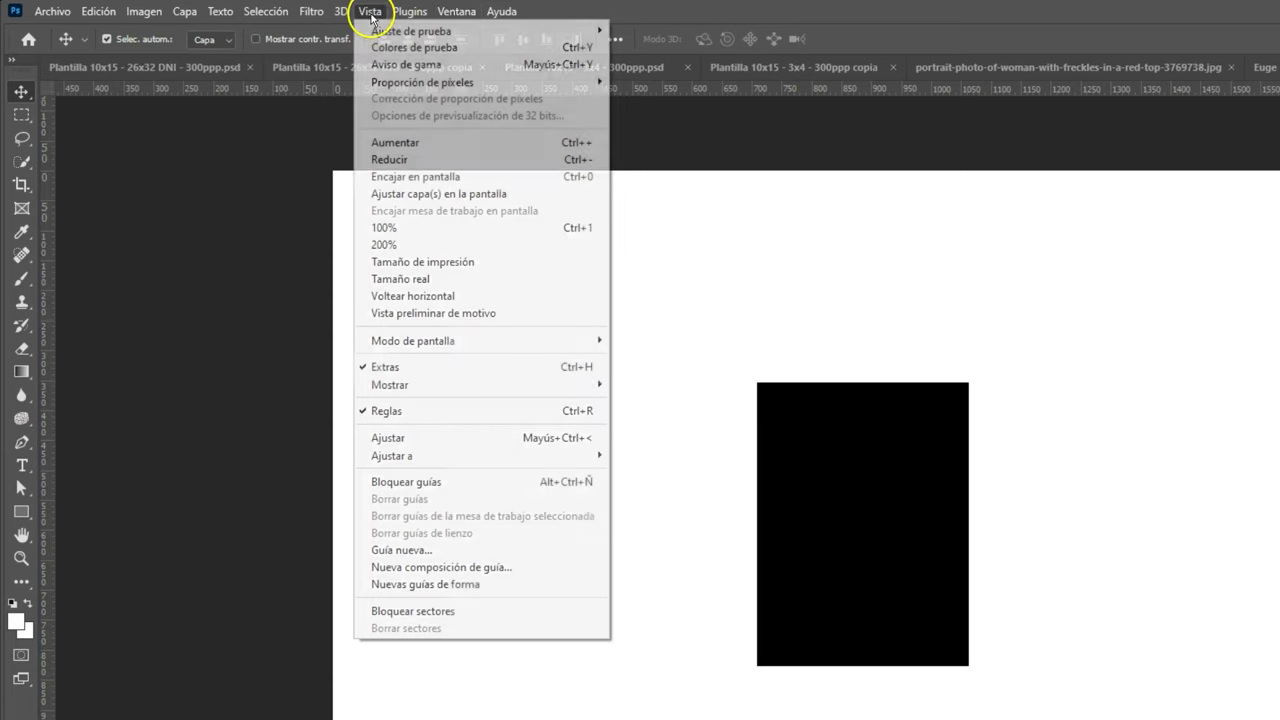
pyautogui.click(411, 570)
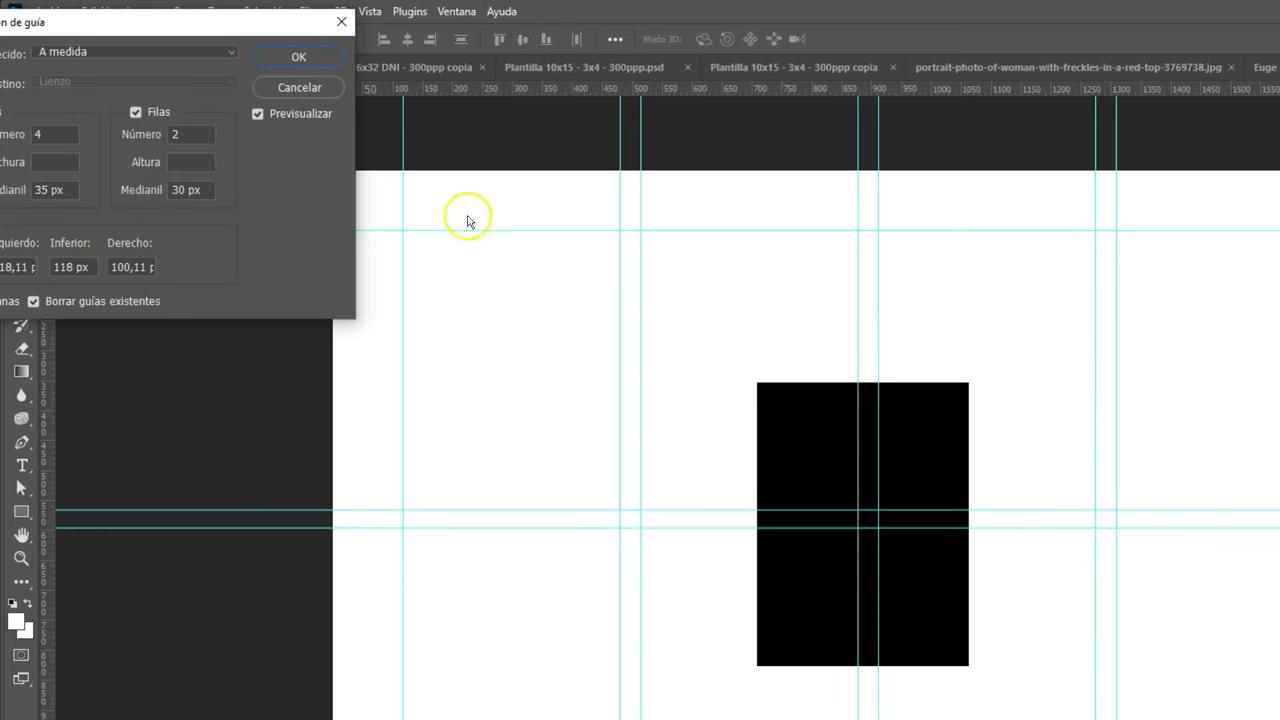
pyautogui.moveTo(259, 21); pyautogui.dragTo(360, 12)
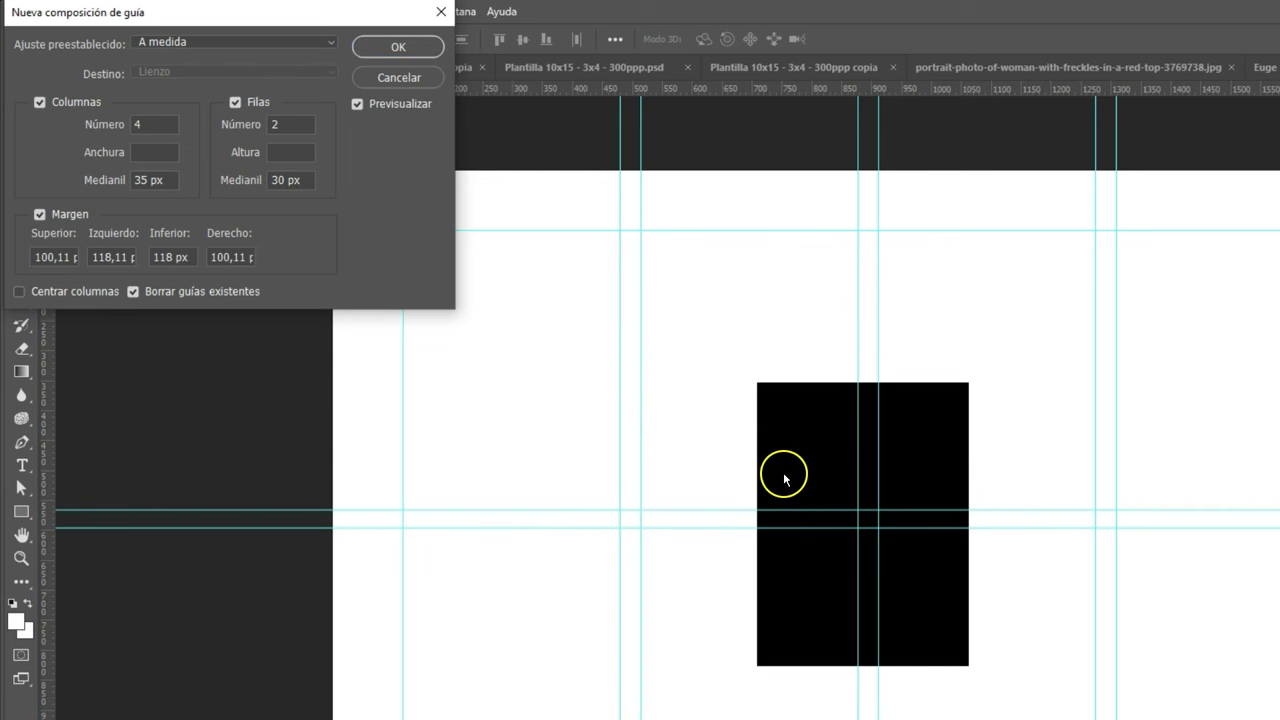
pyautogui.click(398, 47)
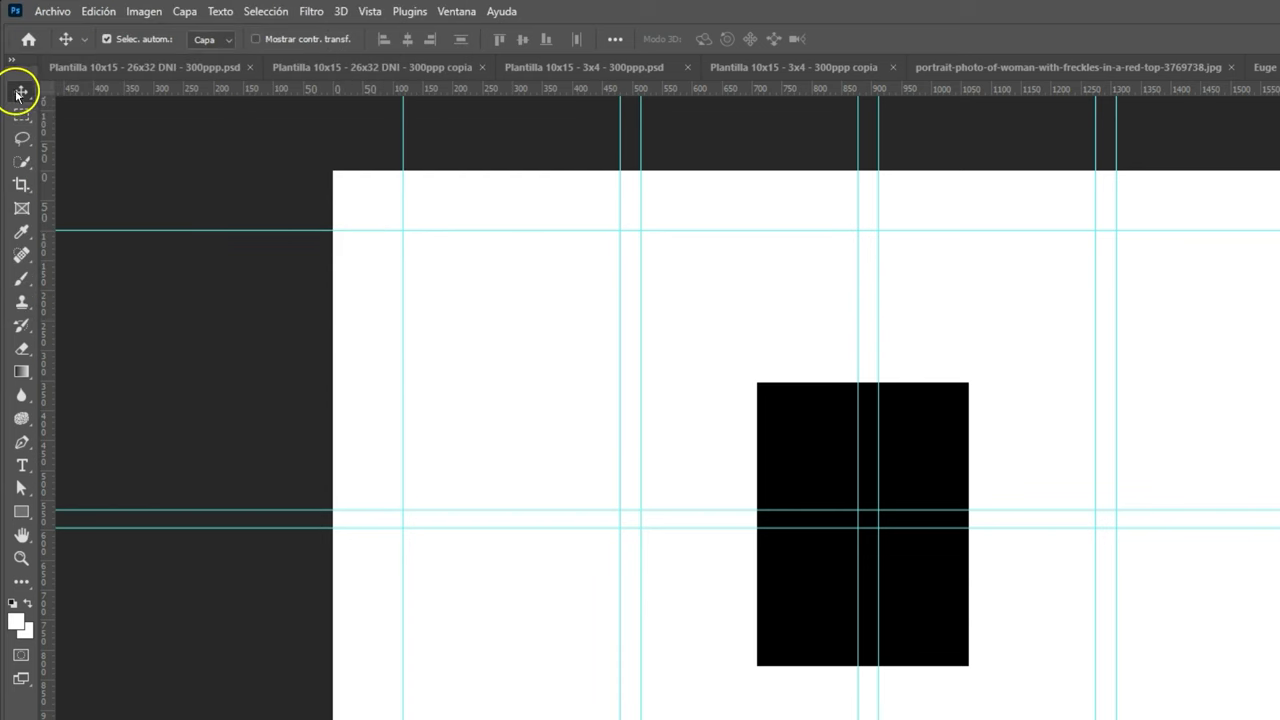
pyautogui.moveTo(775, 444)
pyautogui.mouseDown()
pyautogui.moveTo(551, 392)
pyautogui.moveTo(447, 300)
pyautogui.mouseUp()
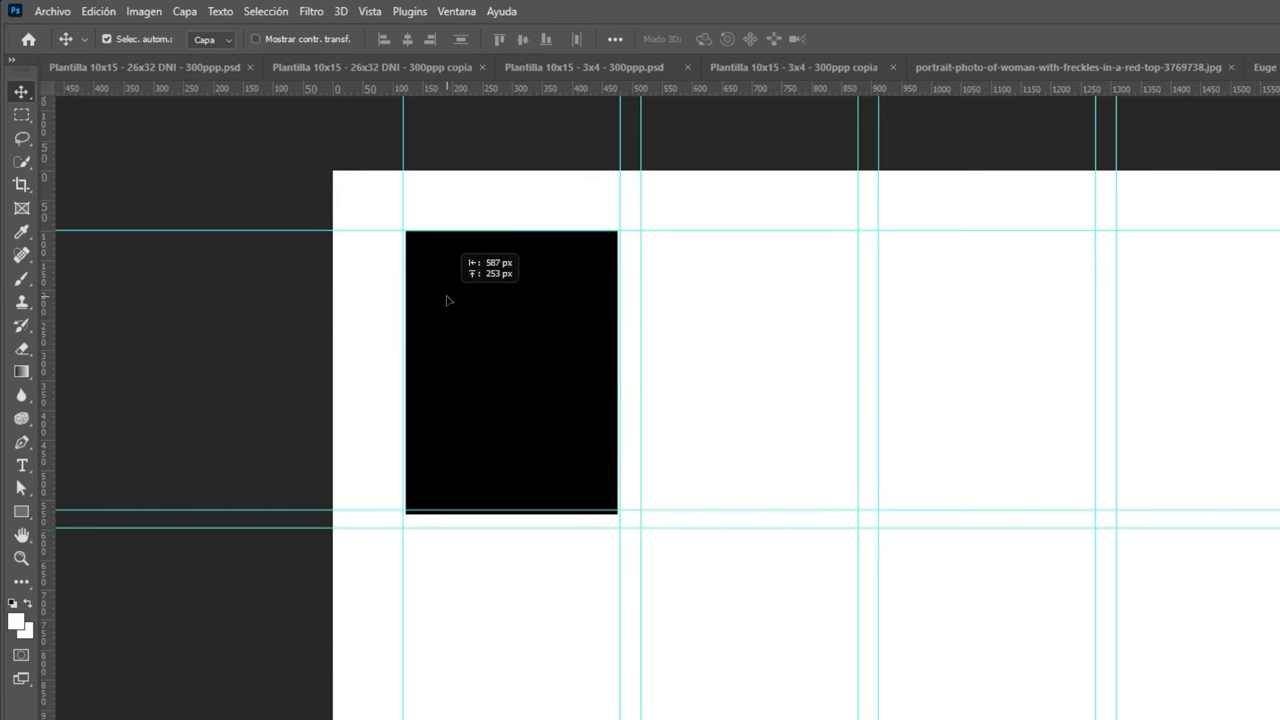
pyautogui.moveTo(447, 300); pyautogui.dragTo(444, 298)
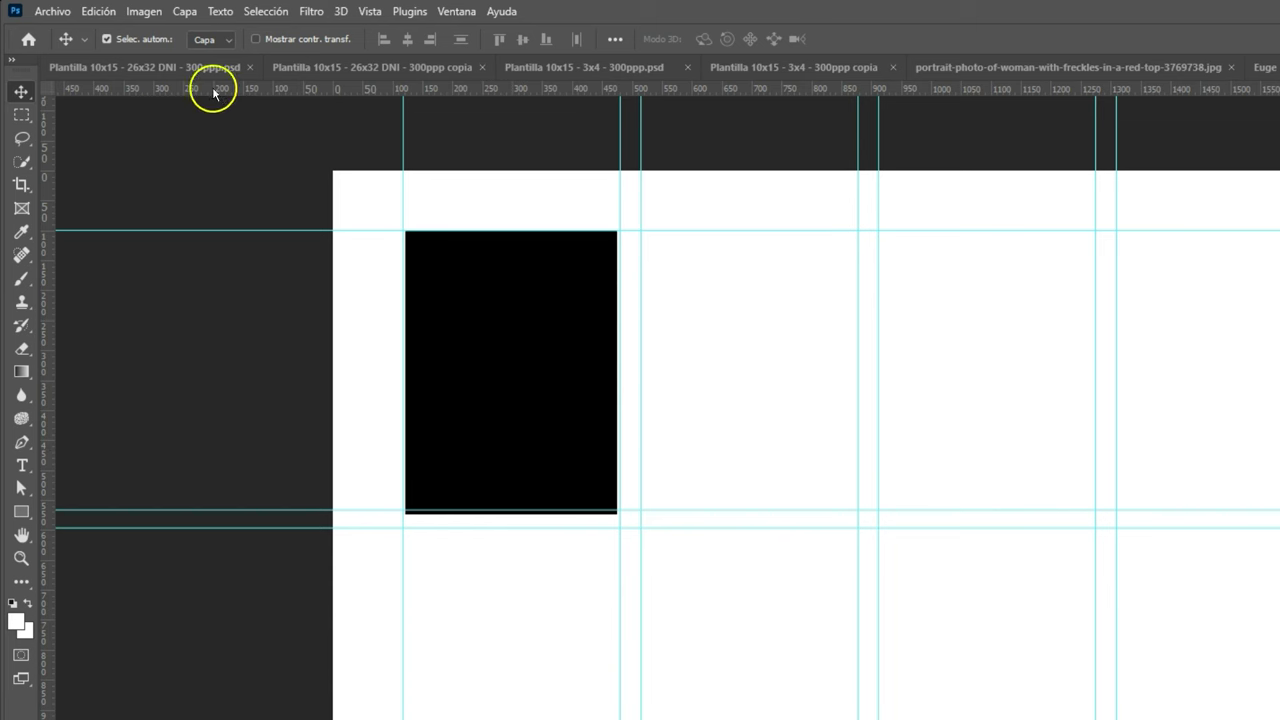
# - Rebuild the guide layout with a 100 px bottom margin, clearing the existing guides
pyautogui.click(368, 14)
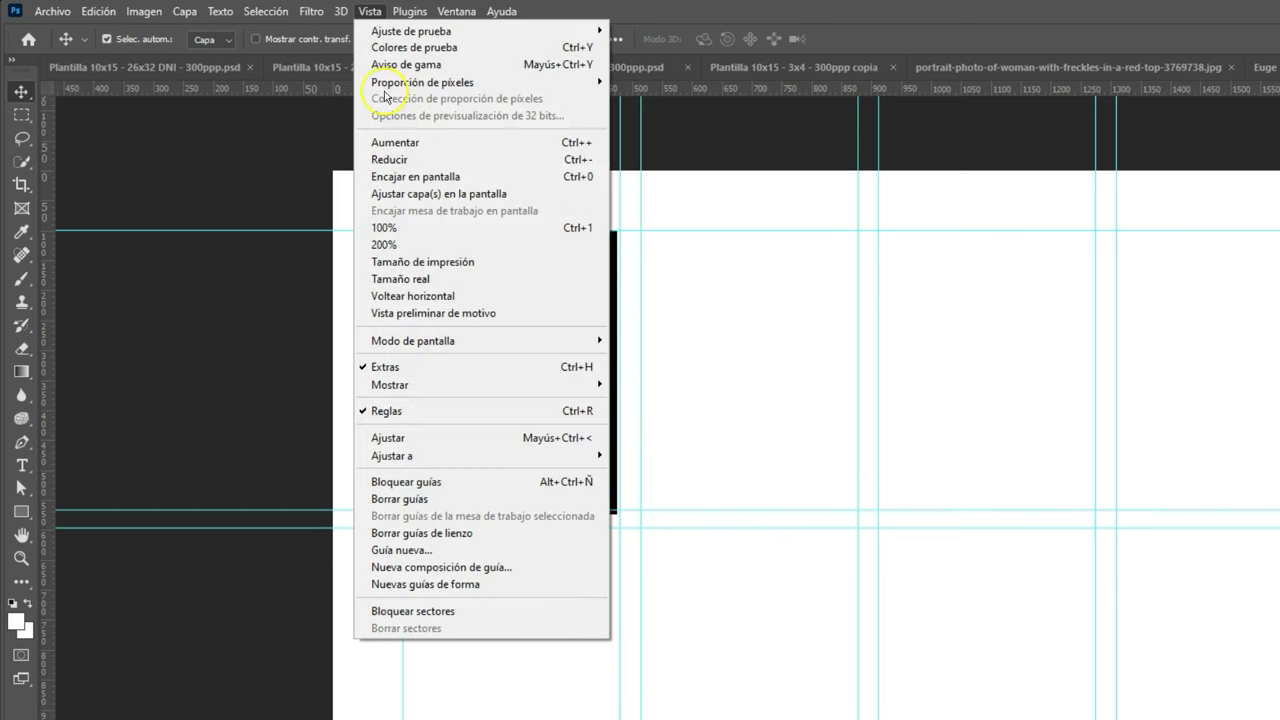
pyautogui.click(490, 567)
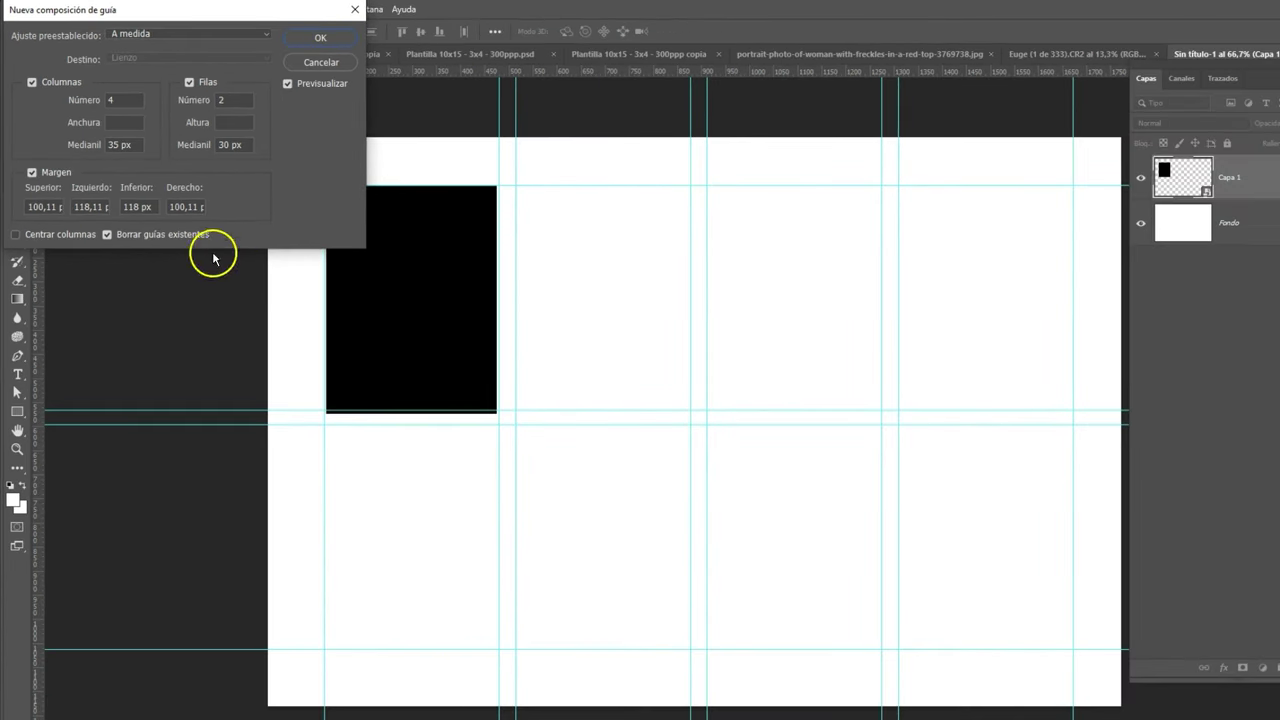
pyautogui.doubleClick(137, 207)
pyautogui.write('110')
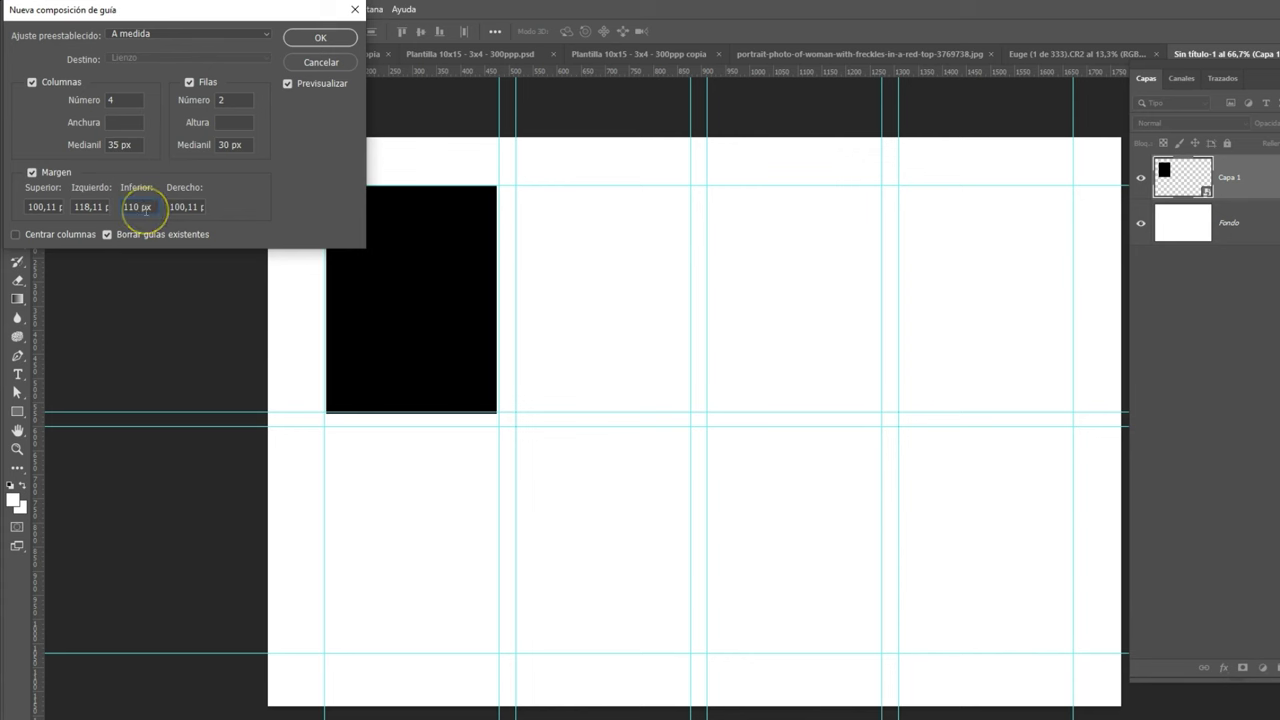
pyautogui.write('100')
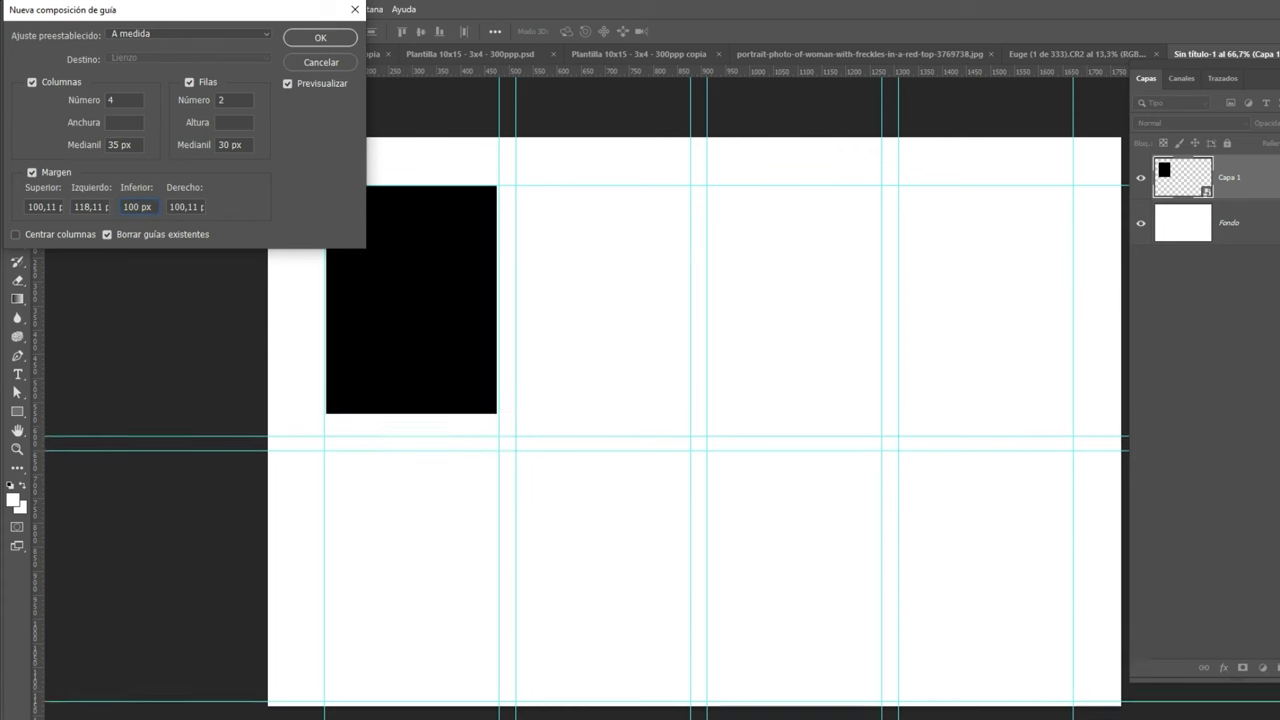
pyautogui.click(320, 40)
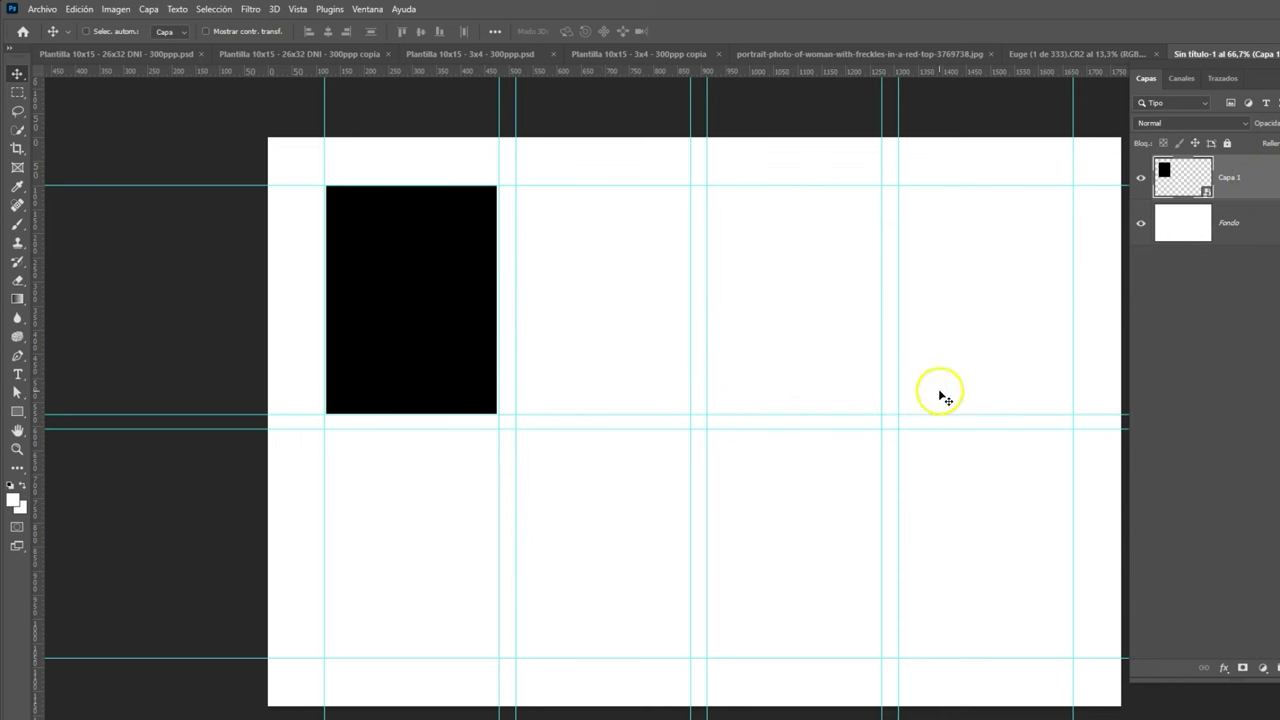
# - Duplicate the black rectangle layer into all eight guide cells, then deselect the layers
pyautogui.hotkey('ctrl', 'j')
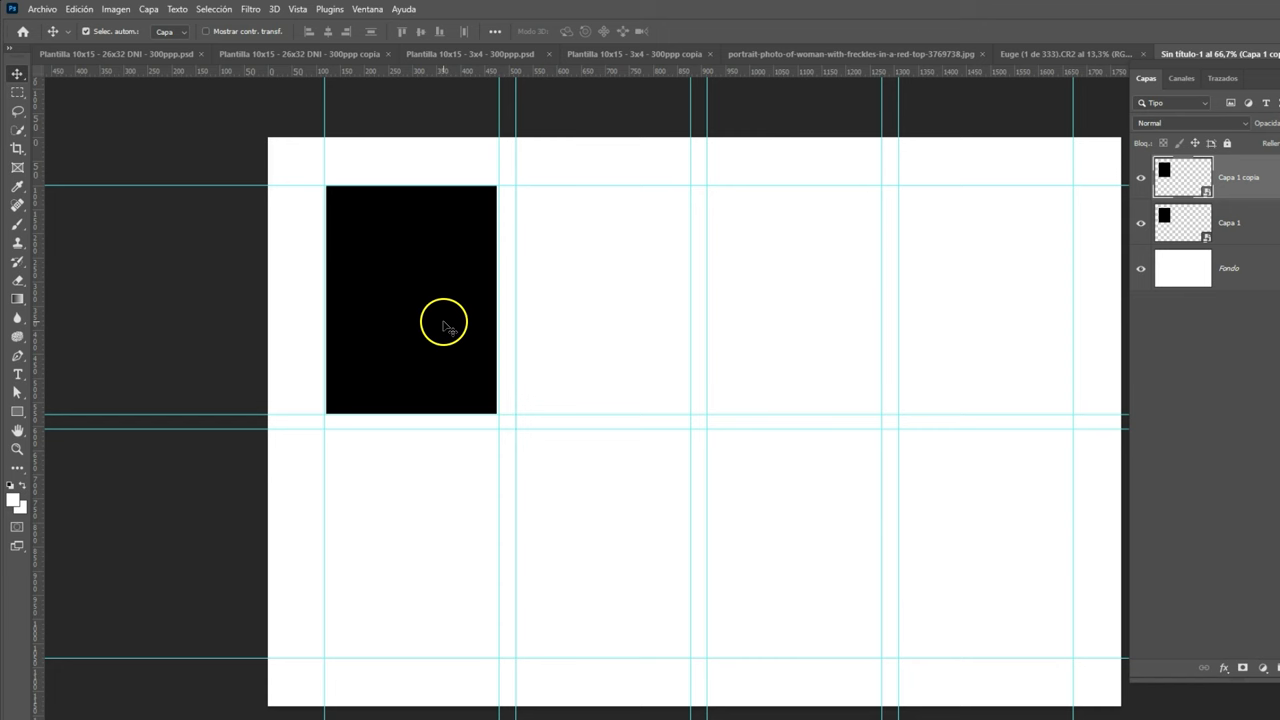
pyautogui.moveTo(444, 323); pyautogui.dragTo(444, 568)
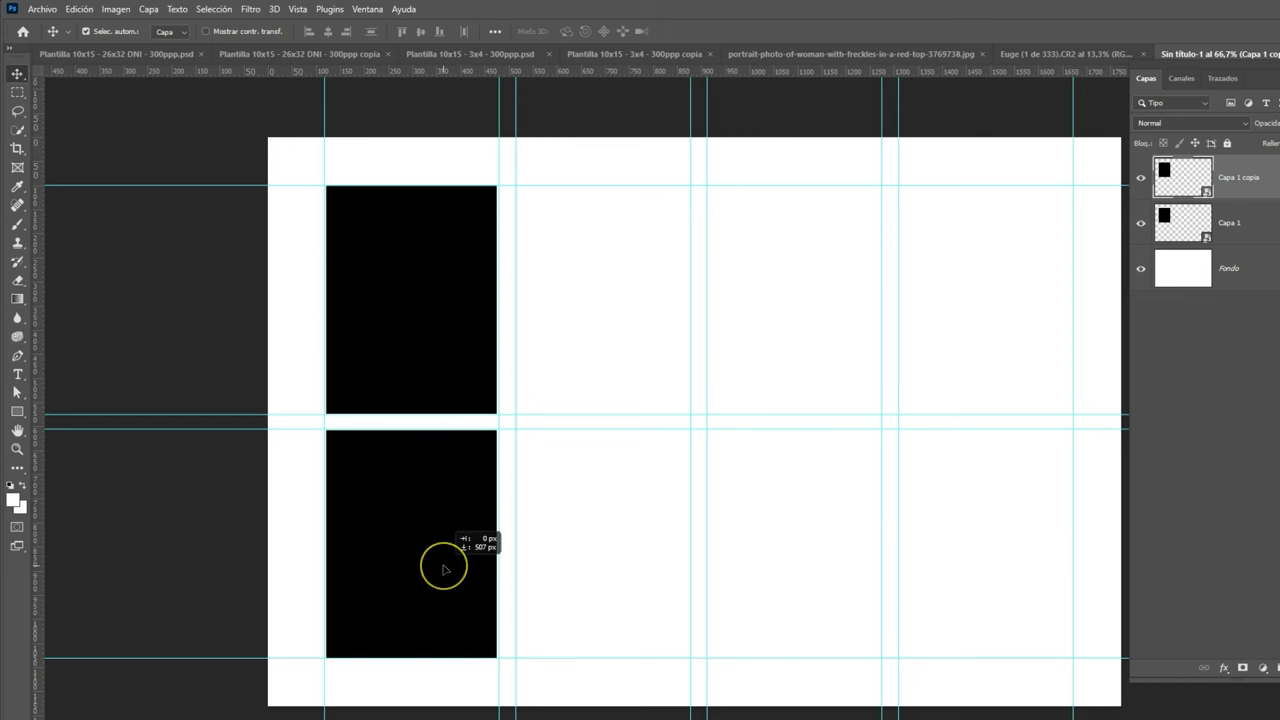
pyautogui.moveTo(444, 568); pyautogui.dragTo(446, 563)
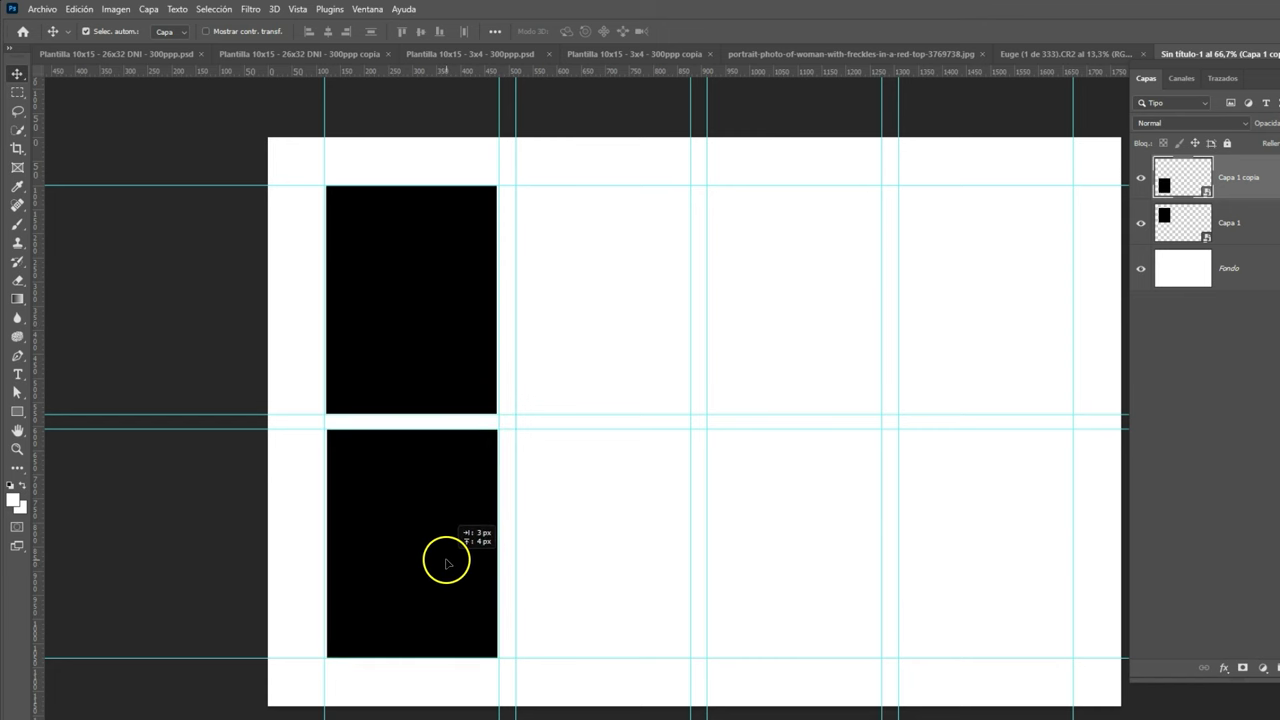
pyautogui.moveTo(447, 563); pyautogui.dragTo(627, 567)
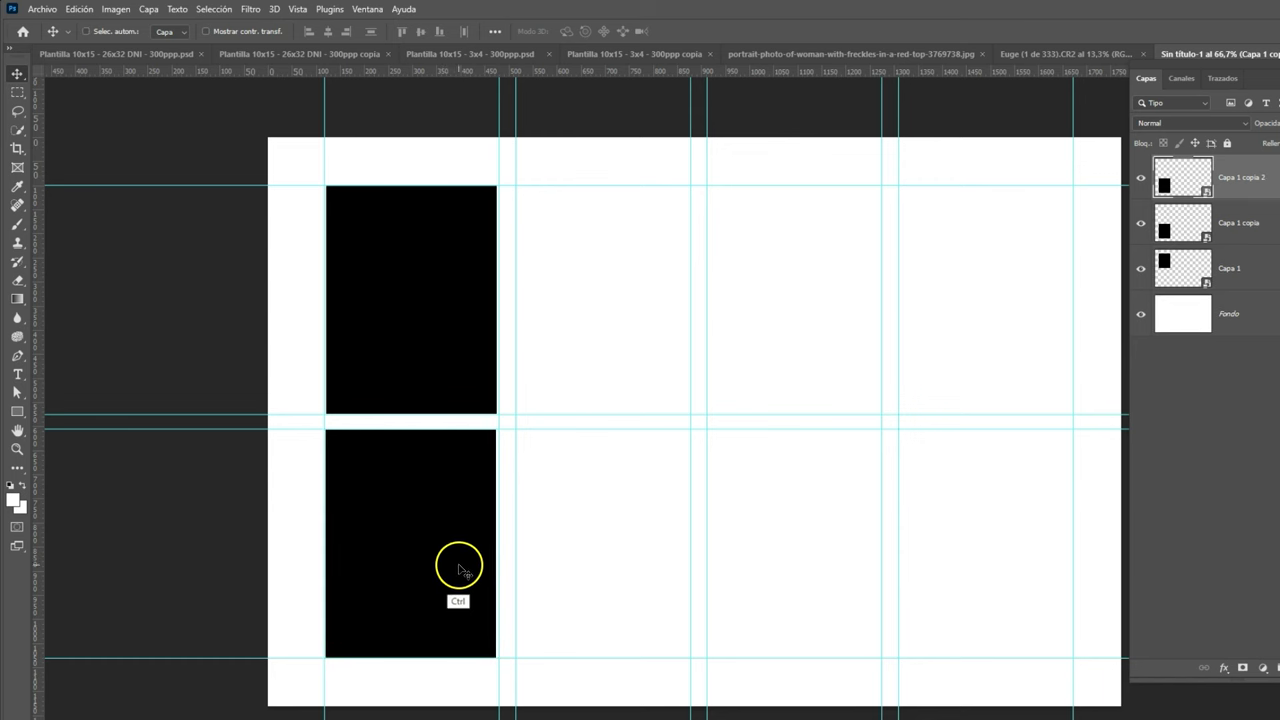
pyautogui.moveTo(627, 567)
pyautogui.mouseDown()
pyautogui.moveTo(646, 586)
pyautogui.moveTo(656, 333)
pyautogui.moveTo(834, 343)
pyautogui.moveTo(829, 591)
pyautogui.mouseUp()
pyautogui.moveTo(851, 457)
pyautogui.mouseDown()
pyautogui.moveTo(900, 517)
pyautogui.moveTo(1030, 563)
pyautogui.moveTo(1023, 306)
pyautogui.mouseUp()
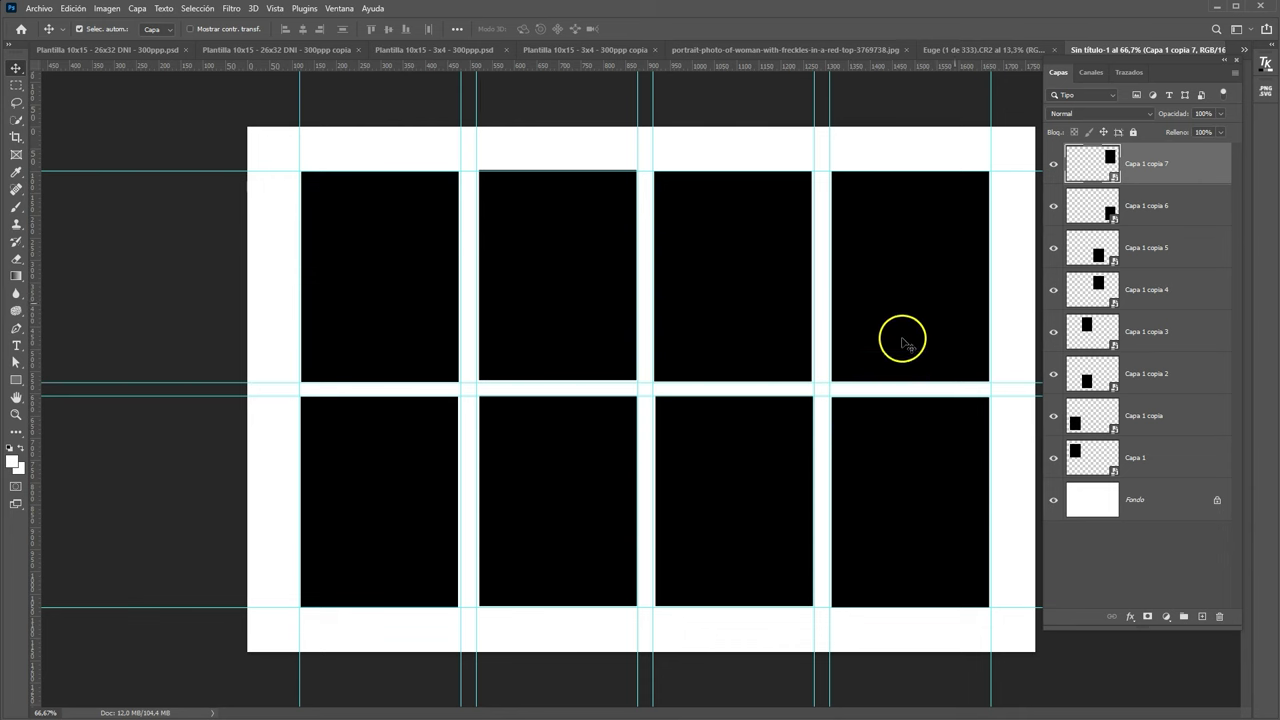
pyautogui.click(893, 350)
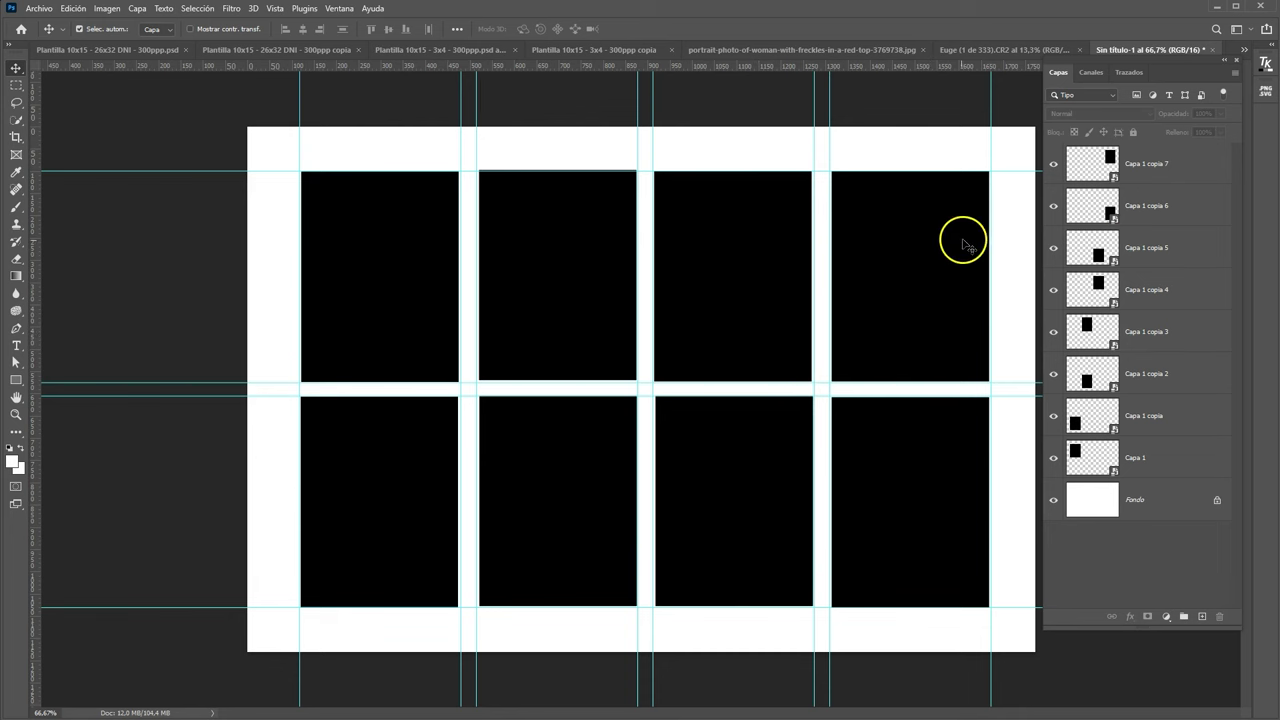
# - Replace Capa 1 copia 4's contents with the portrait photo, then view the 26x32 DNI template copy
pyautogui.click(1178, 289)
pyautogui.rightClick(1172, 288)
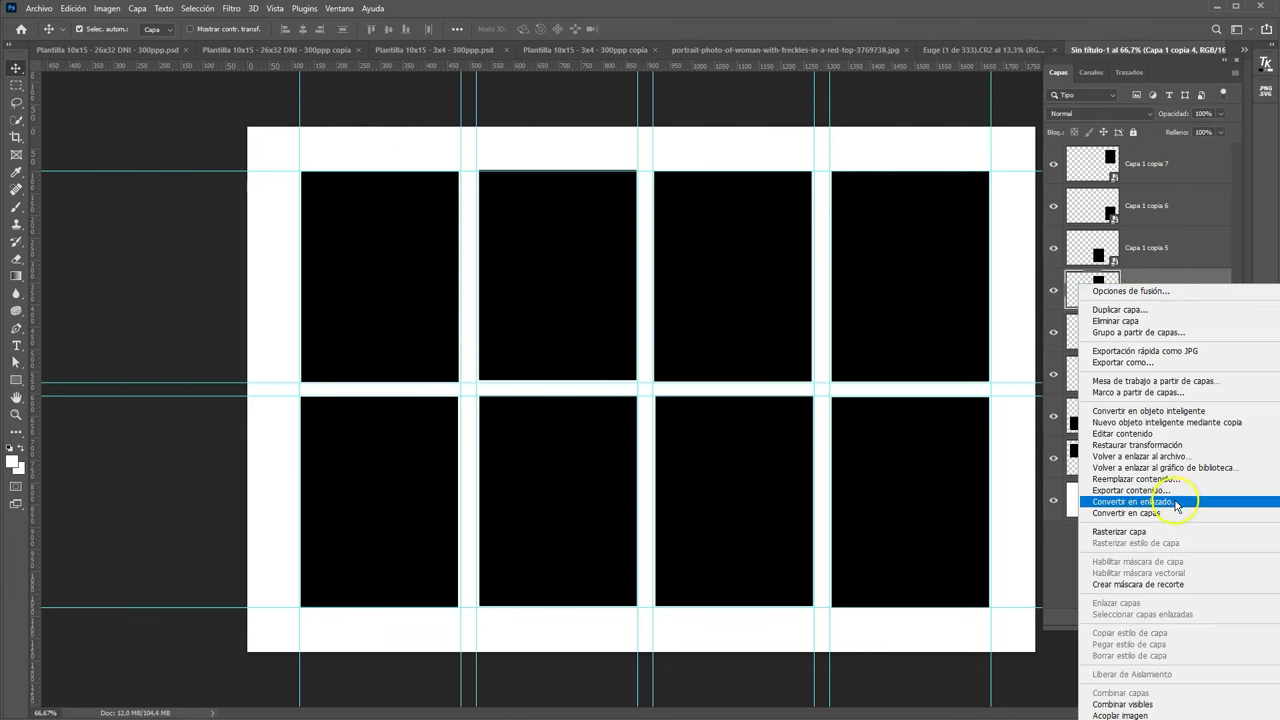
pyautogui.click(1178, 483)
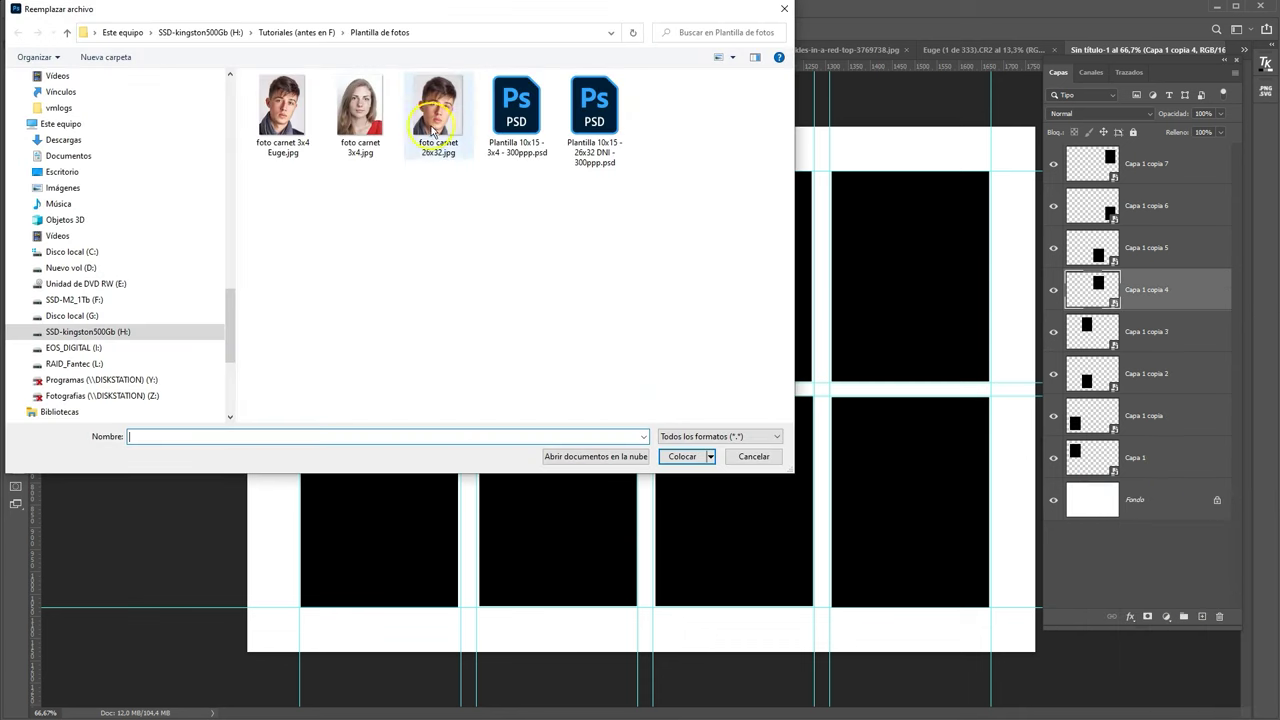
pyautogui.click(282, 108)
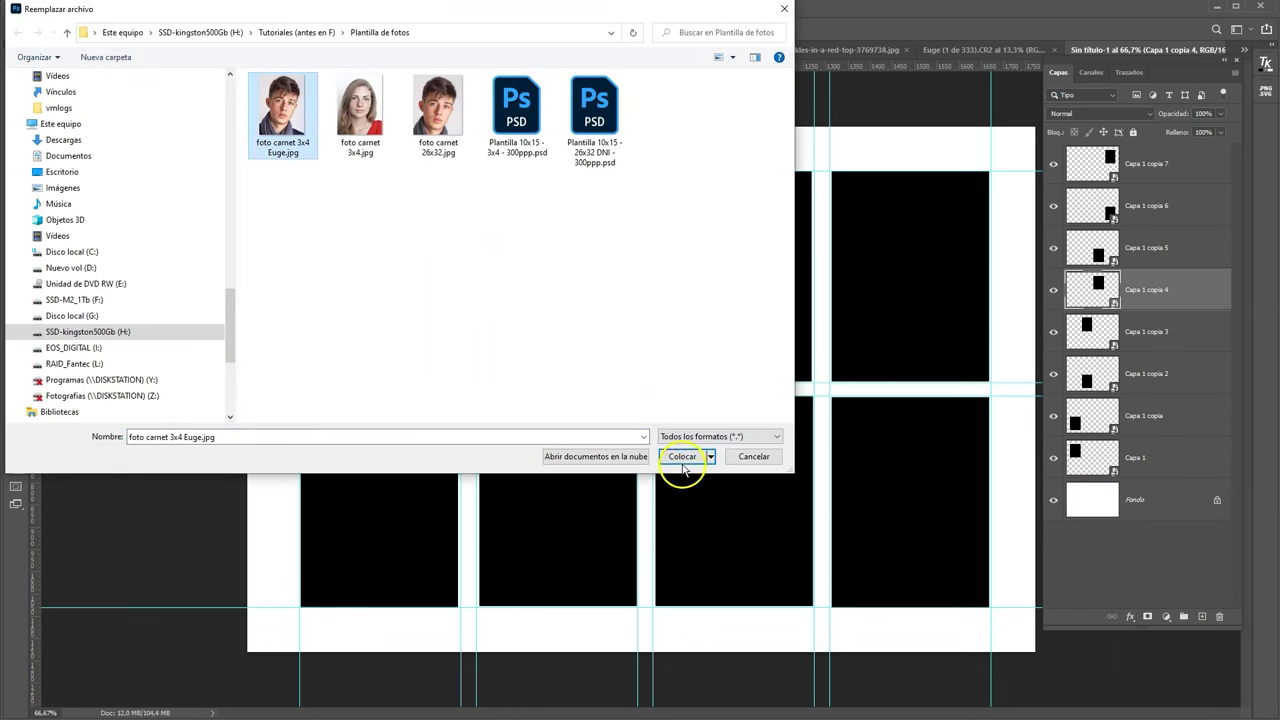
pyautogui.click(682, 456)
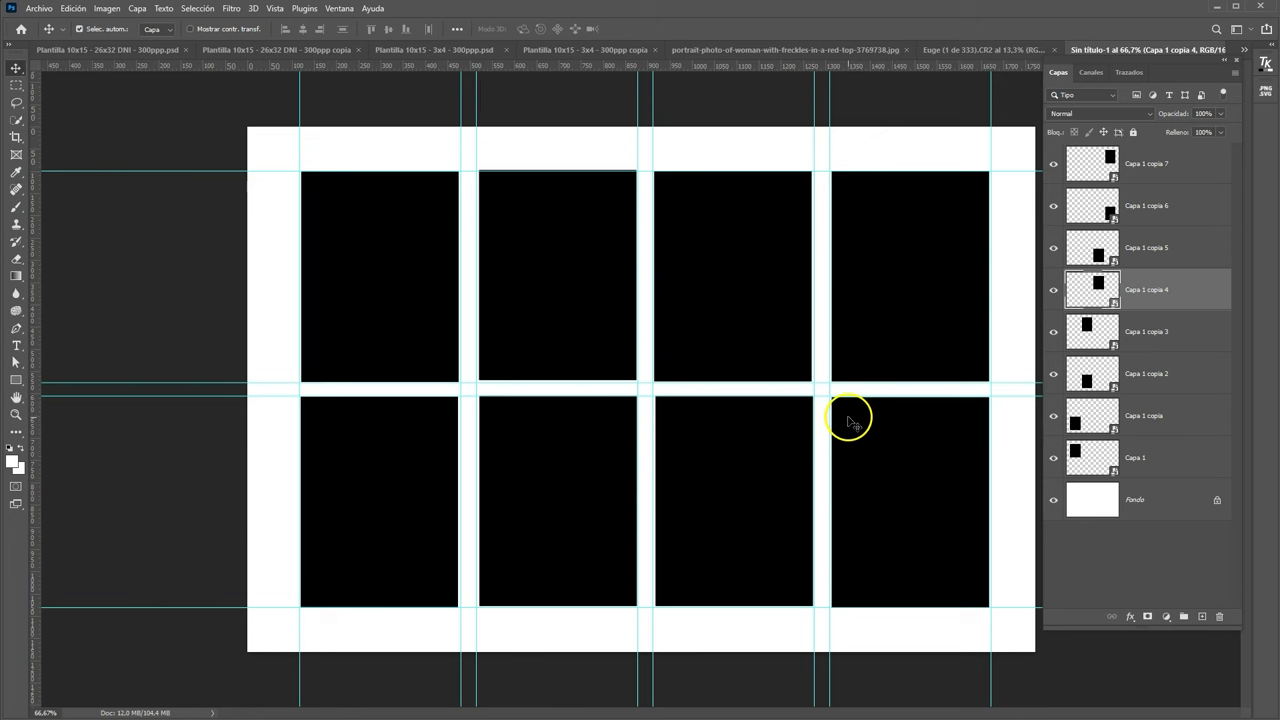
pyautogui.click(285, 52)
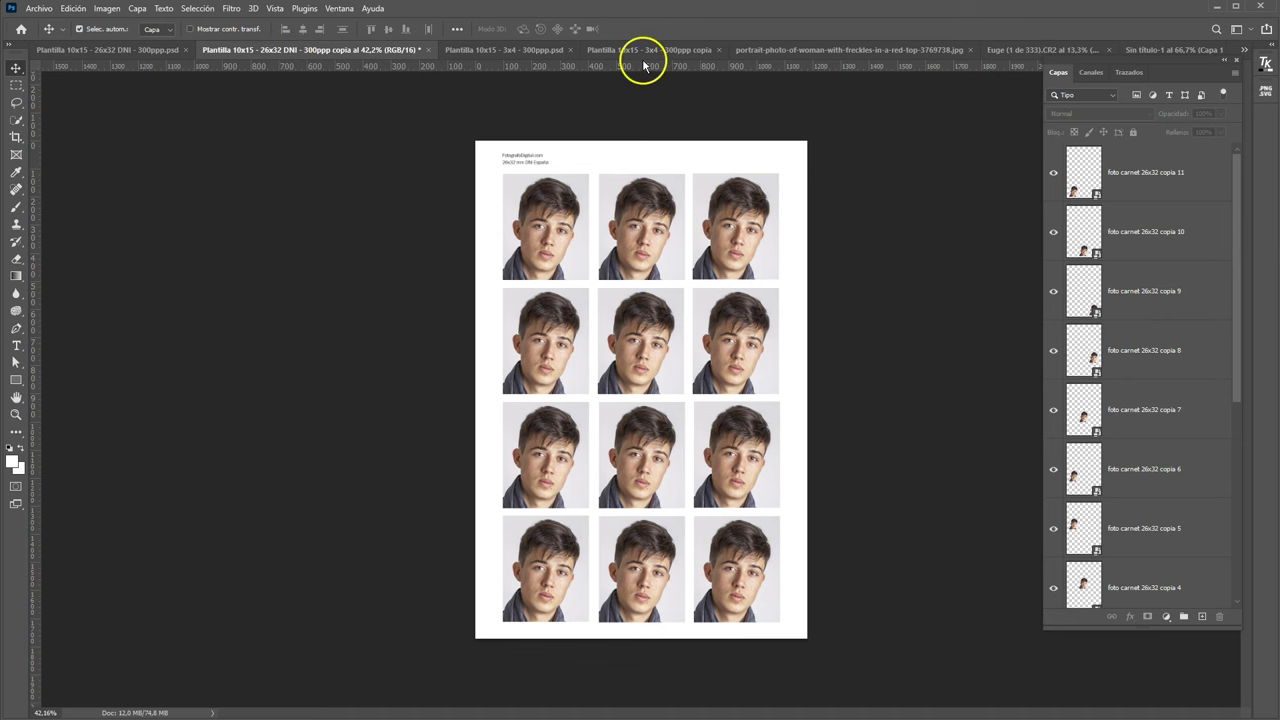
# - Switch to the Plantilla 10x15 - 3x4 - 300ppp copia document
pyautogui.click(683, 52)
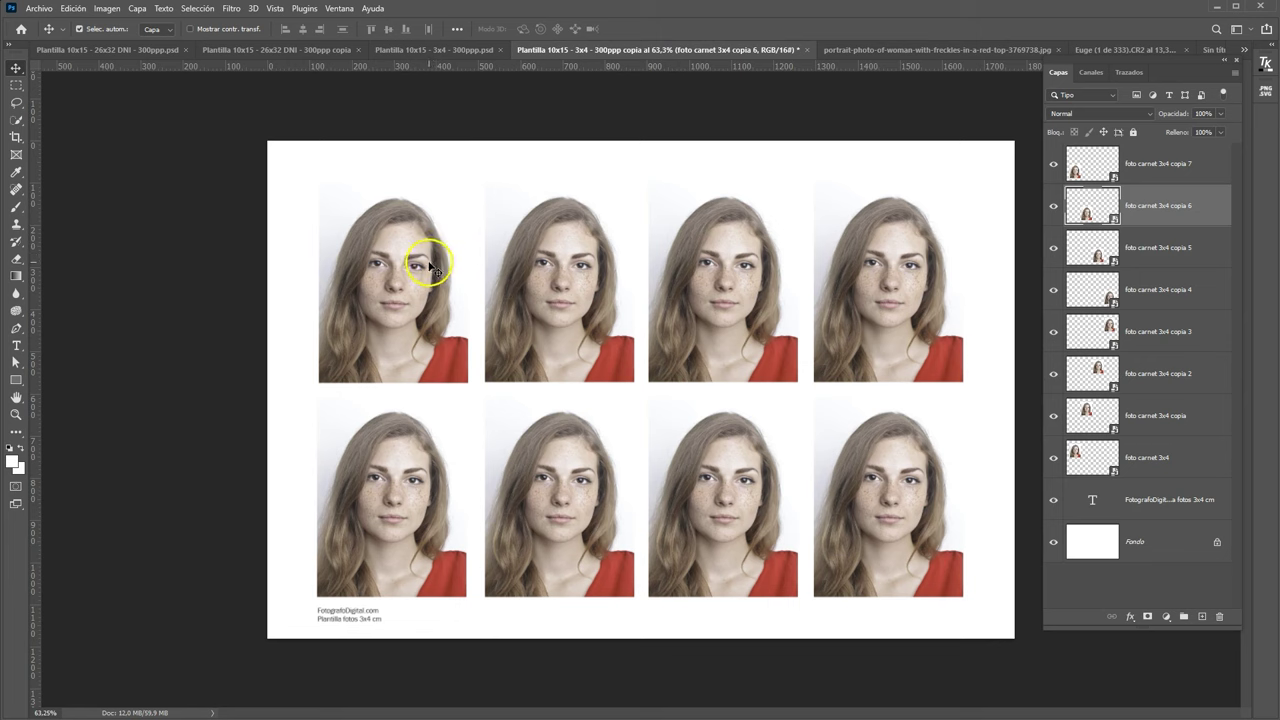